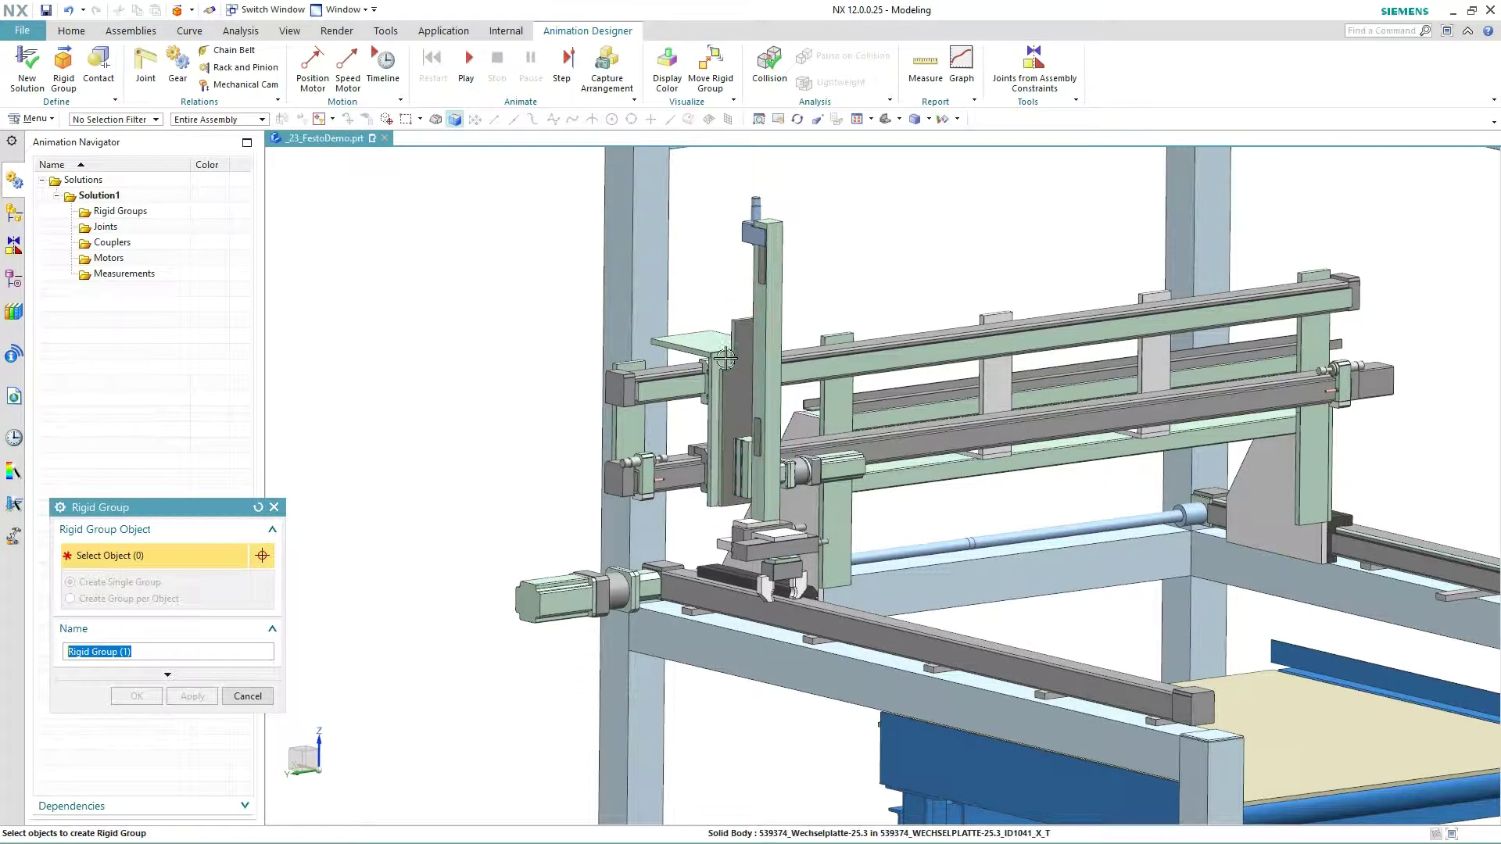
- Create a single rigid group from the carriage bracket and its mounting plates behind the vertical axis
click(714, 360)
click(708, 391)
click(703, 443)
click(704, 457)
click(730, 469)
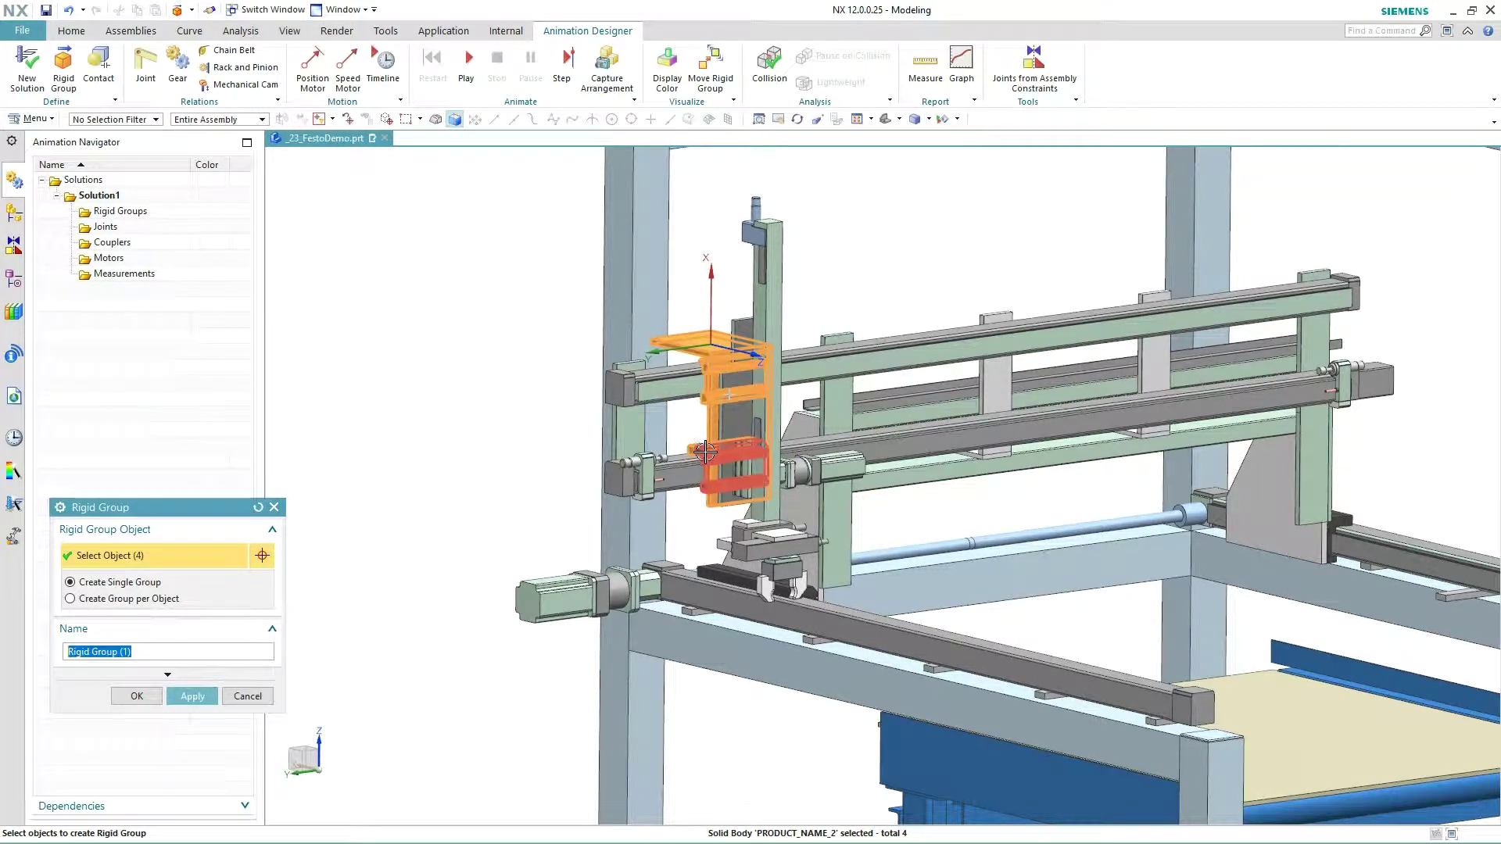
click(192, 696)
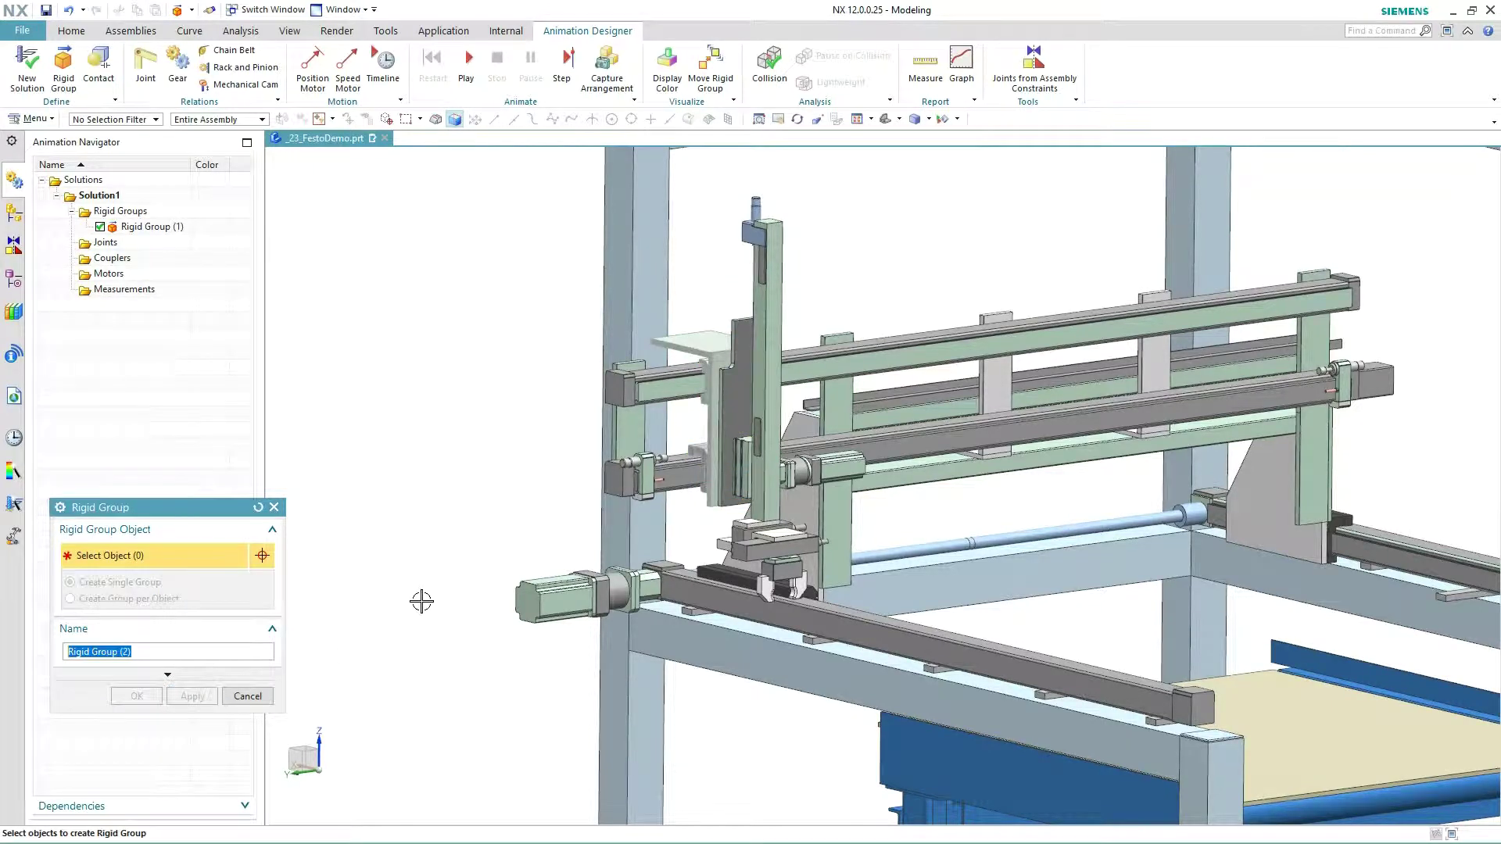
- Create a single rigid group from the whole vertical axis, including its gripper and side-mounted motor
key(F8)
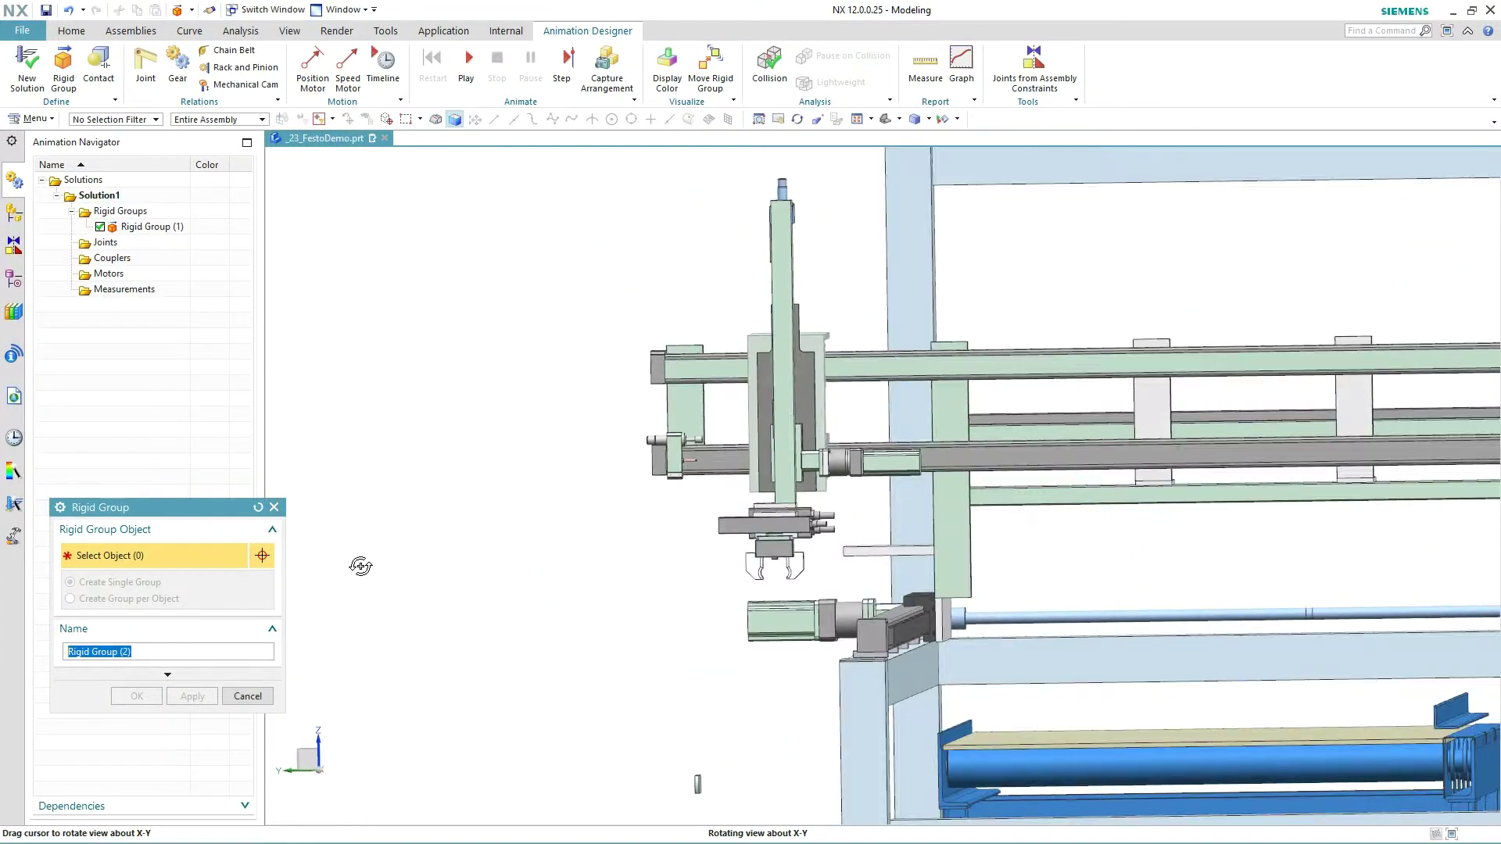
drag(725, 167, 844, 580)
click(723, 526)
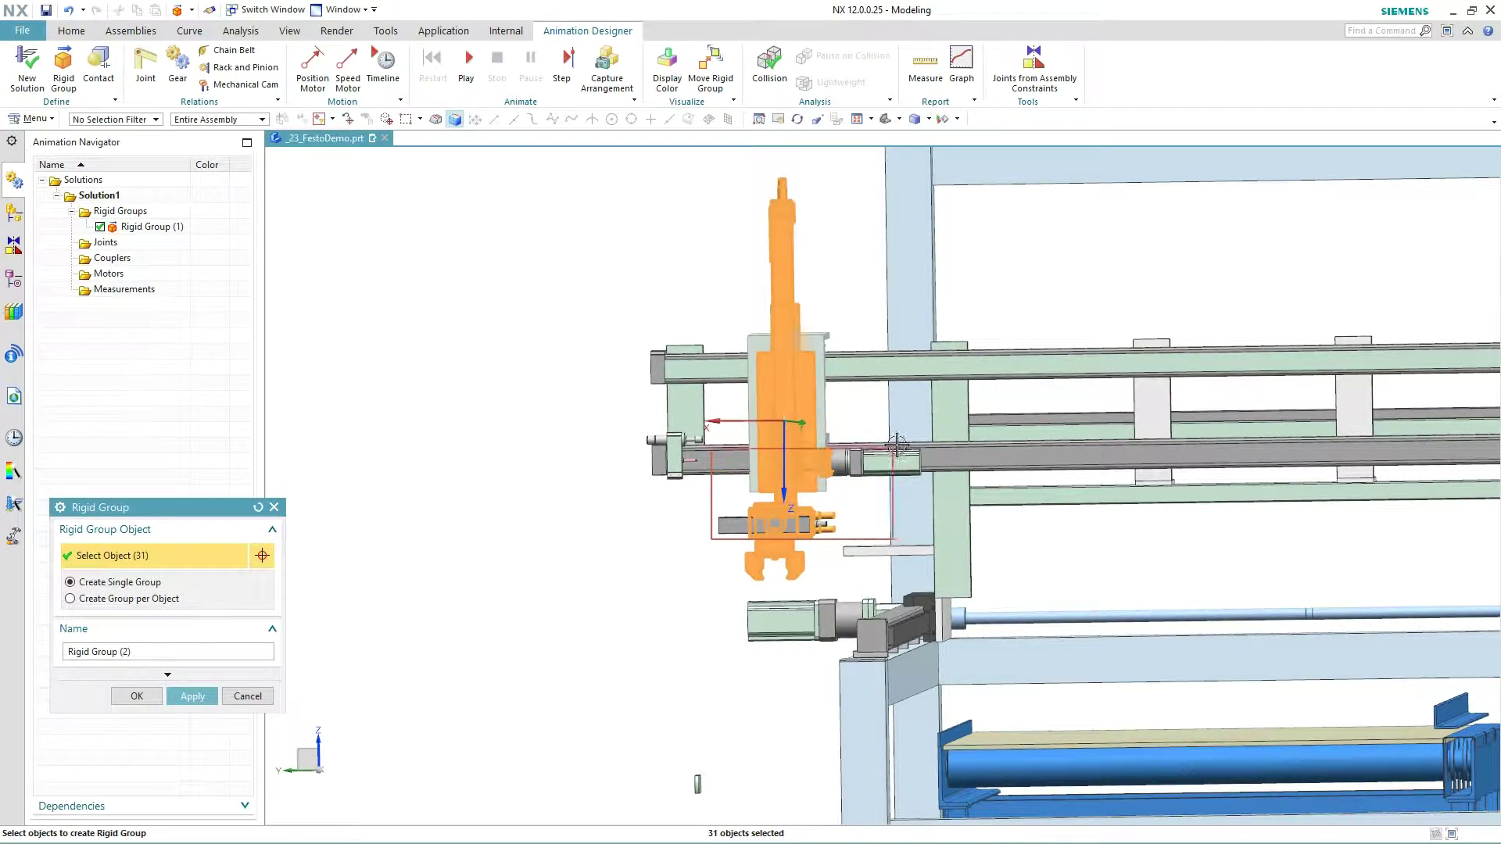
click(882, 462)
click(191, 696)
- Create a single rigid group from the Y-axis gantry components, Winkel.1.1 through the second 00389260 part, plus the carriage parts at both gantry ends
middle_drag(422, 367, 469, 389)
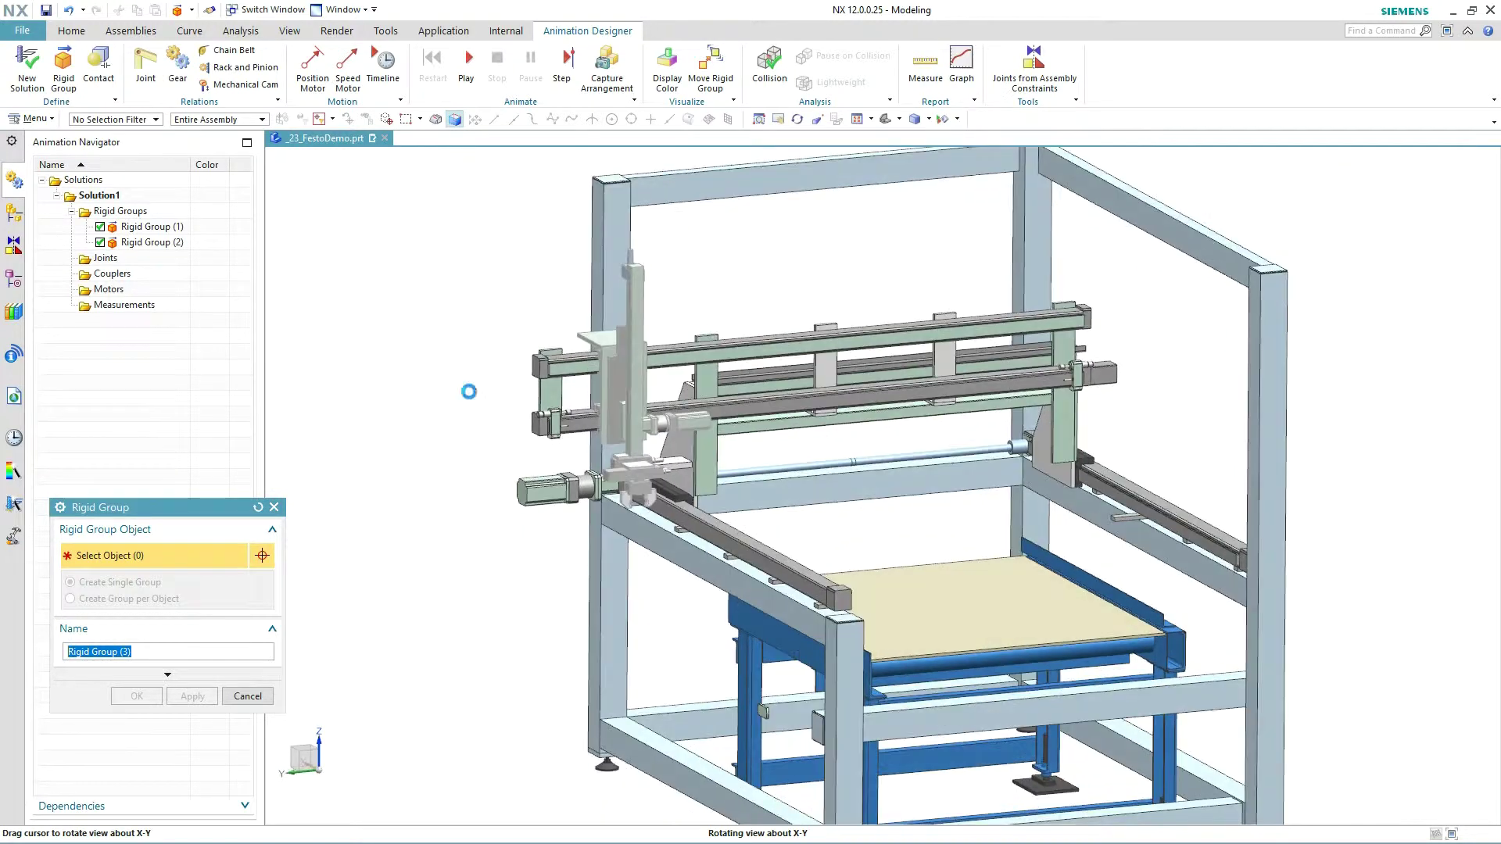
click(15, 228)
drag(125, 509, 323, 535)
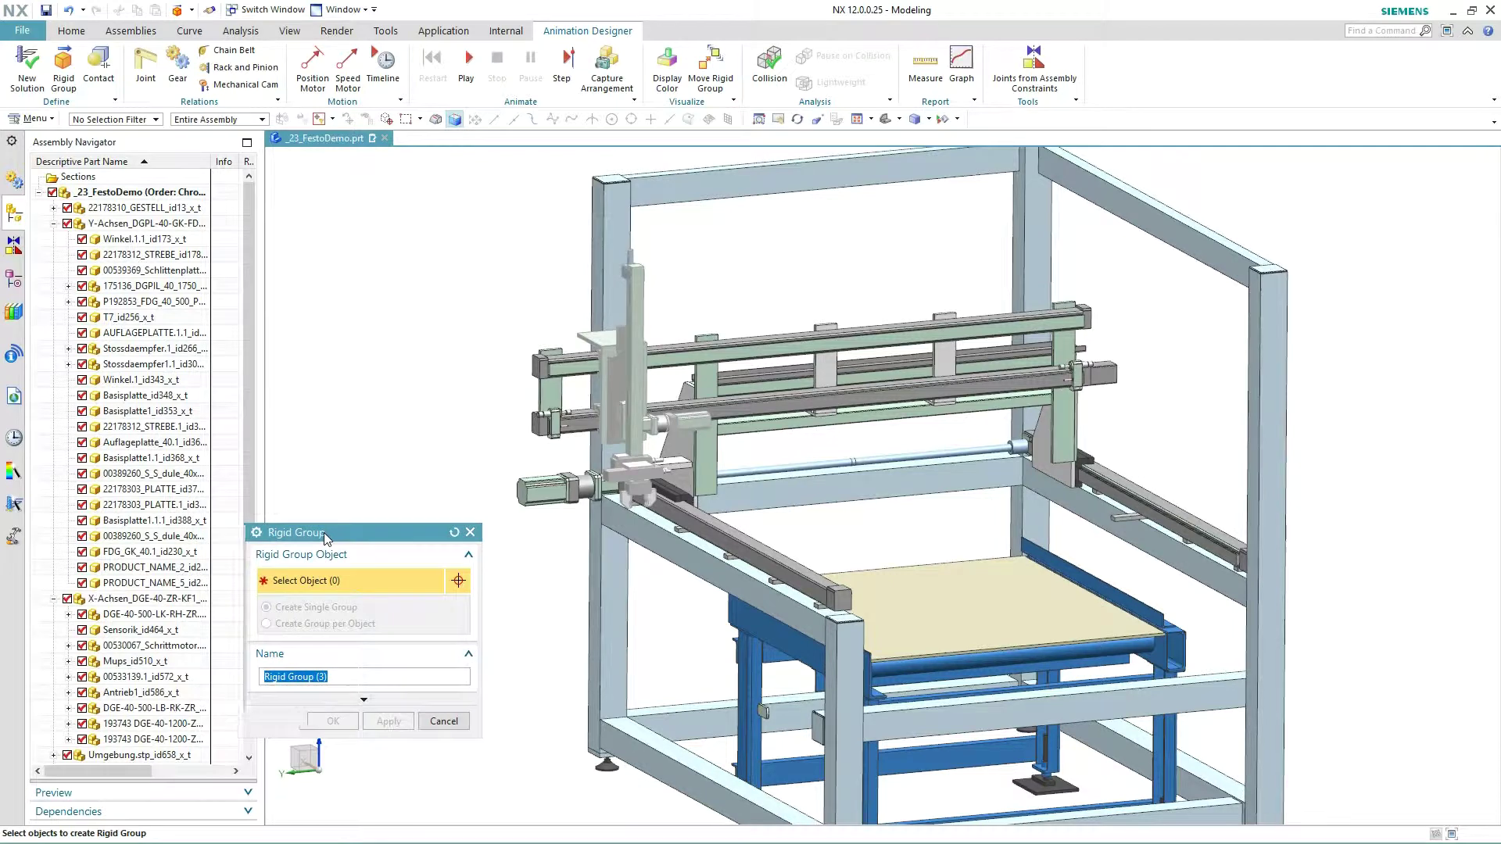
click(148, 240)
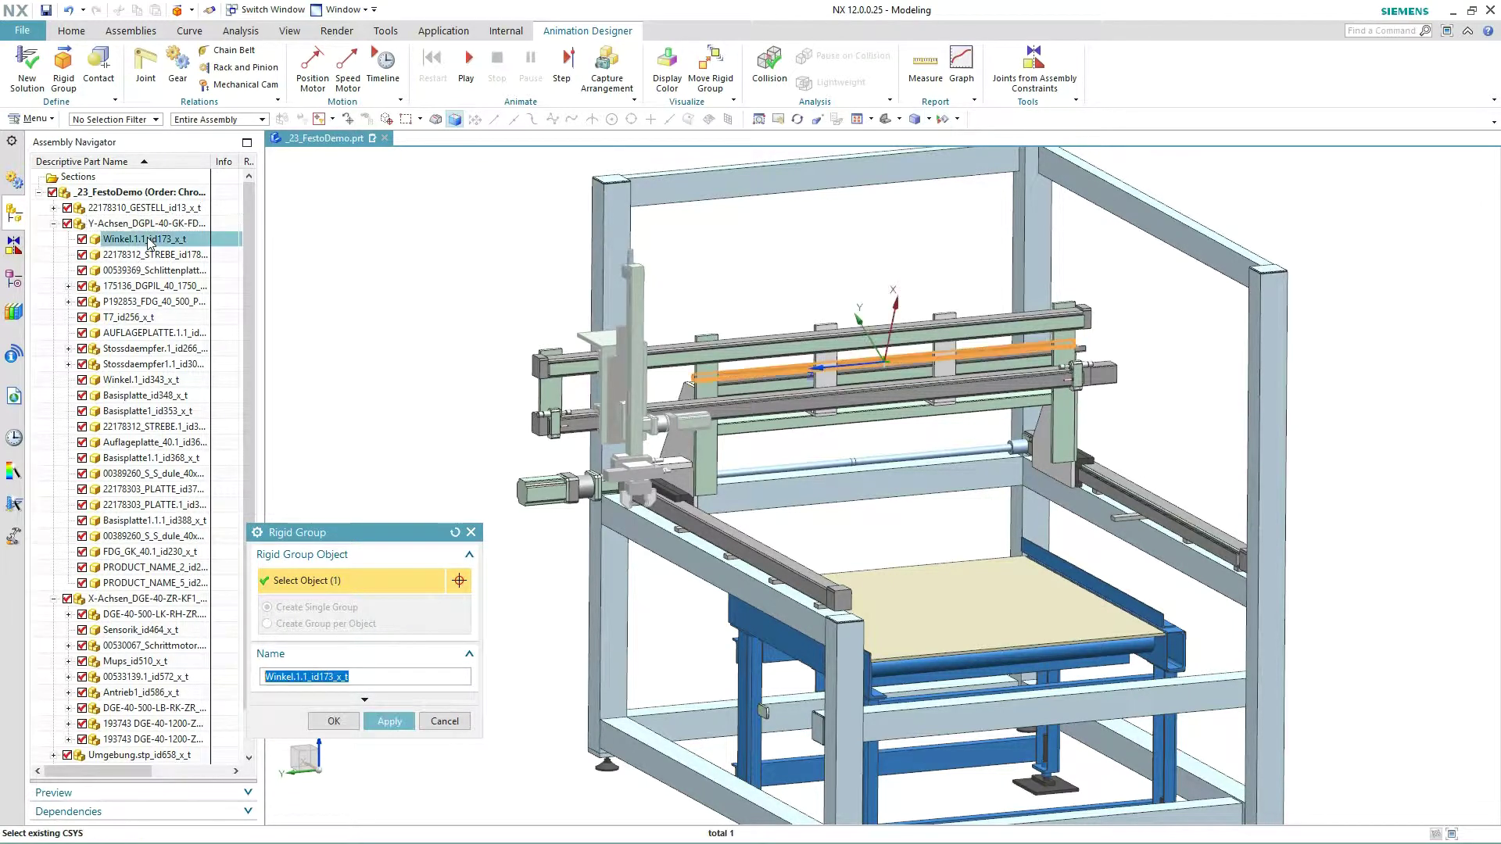
shift+click(168, 536)
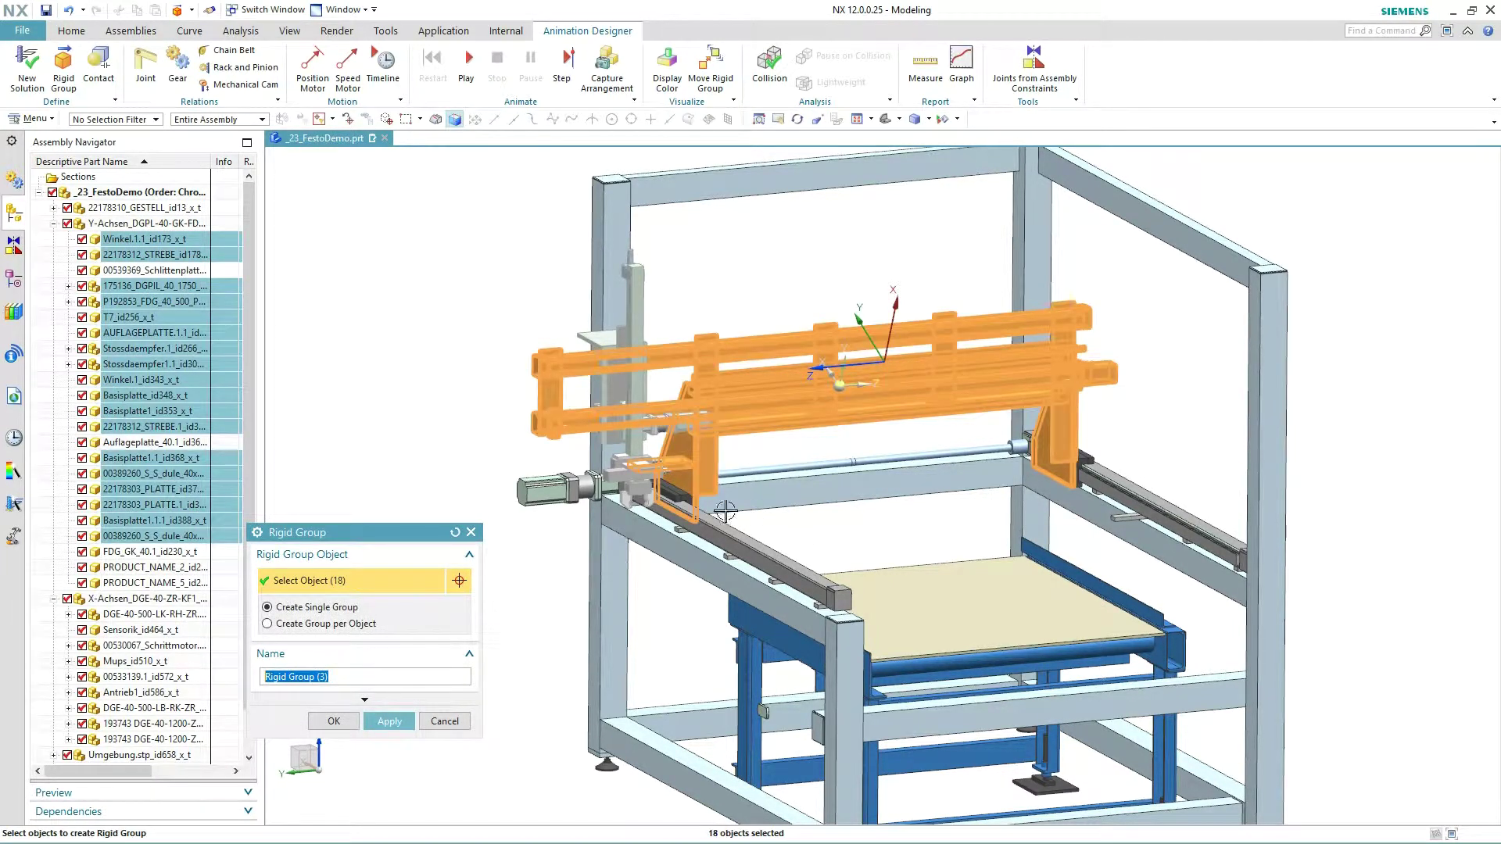
scroll(724, 511, up, 2)
click(652, 482)
click(651, 482)
click(1254, 420)
click(1289, 422)
click(398, 721)
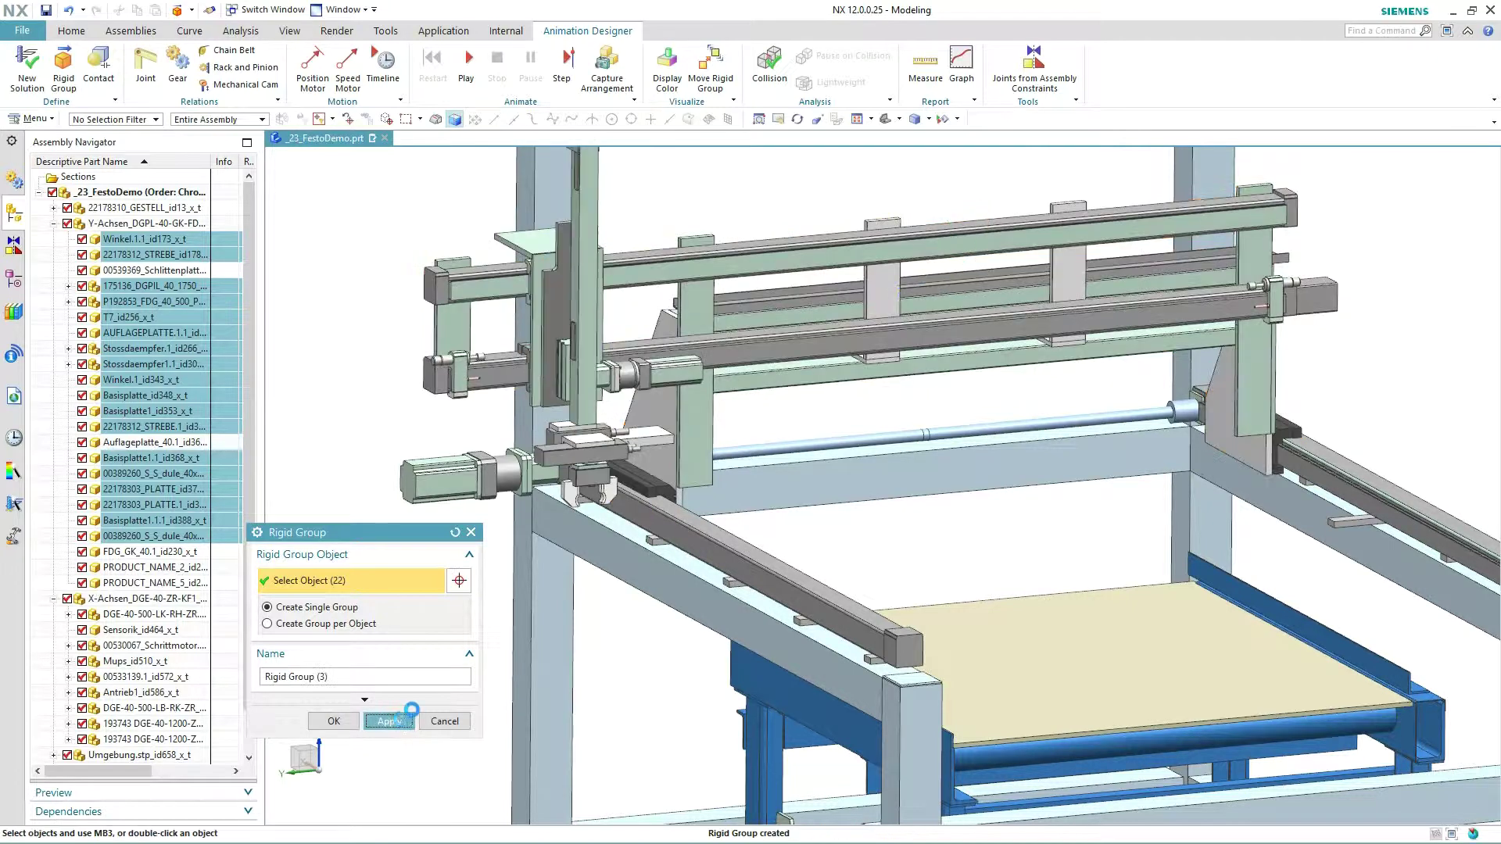
- Create a rigid group from the X-axis components, including both side rails, connecting shaft and drive motor, and finish defining groups
click(133, 614)
shift+click(119, 708)
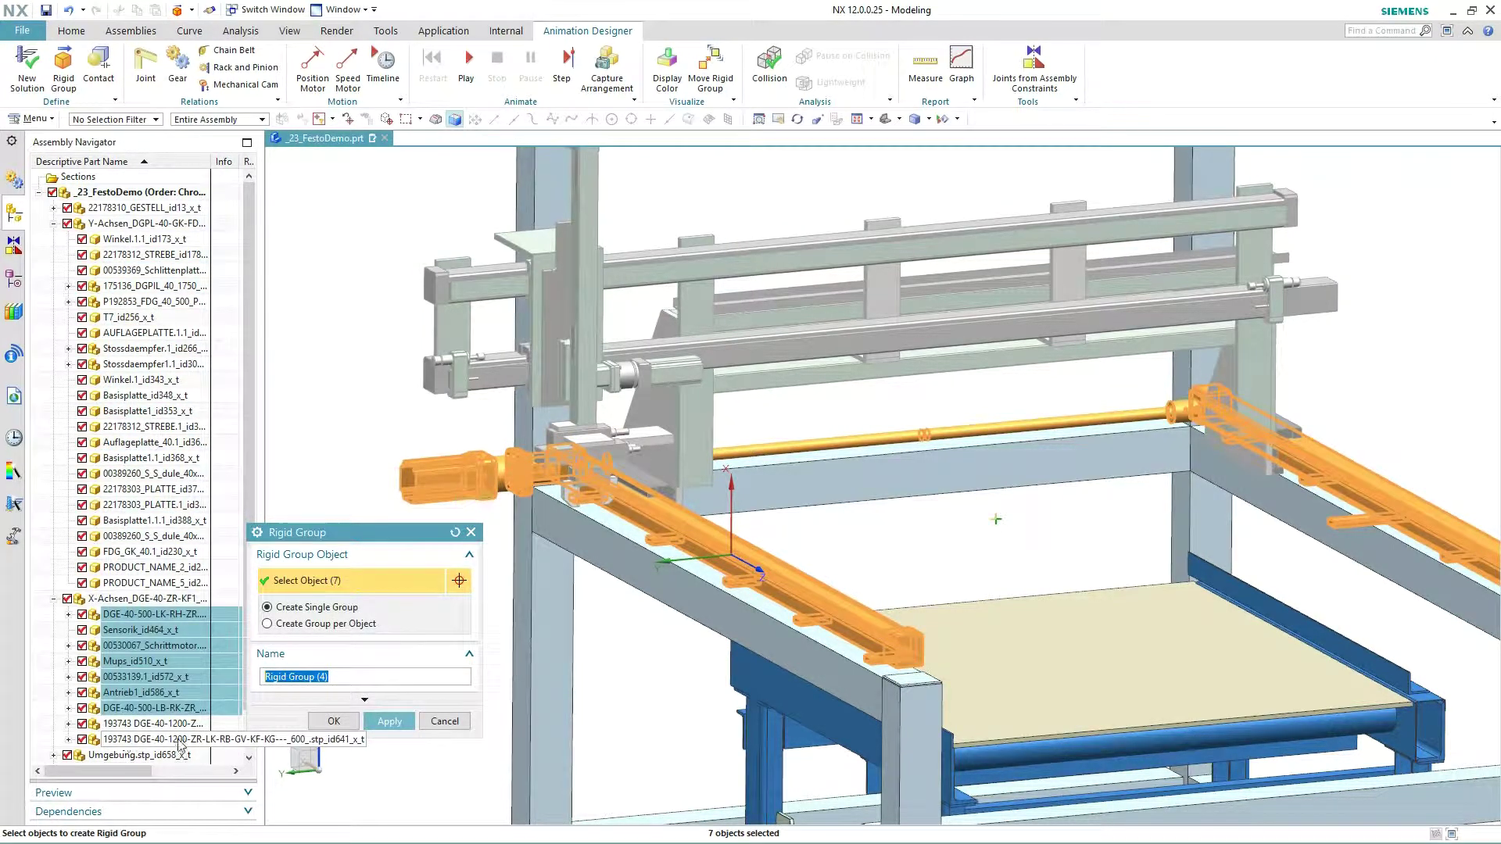
click(331, 722)
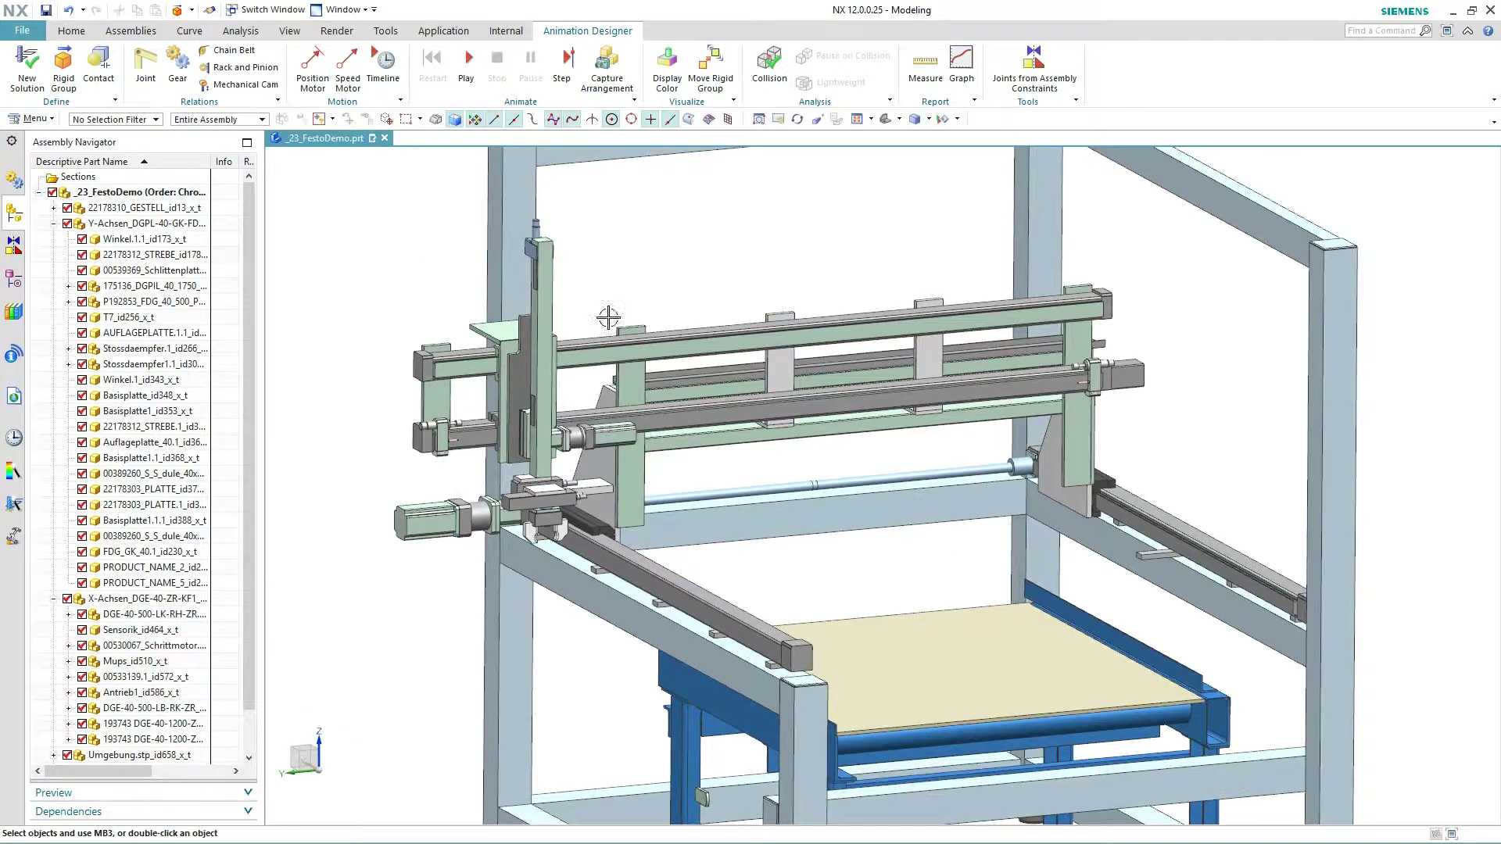
- Show the model with the display colors of its rigid groups
key(ctrl+f)
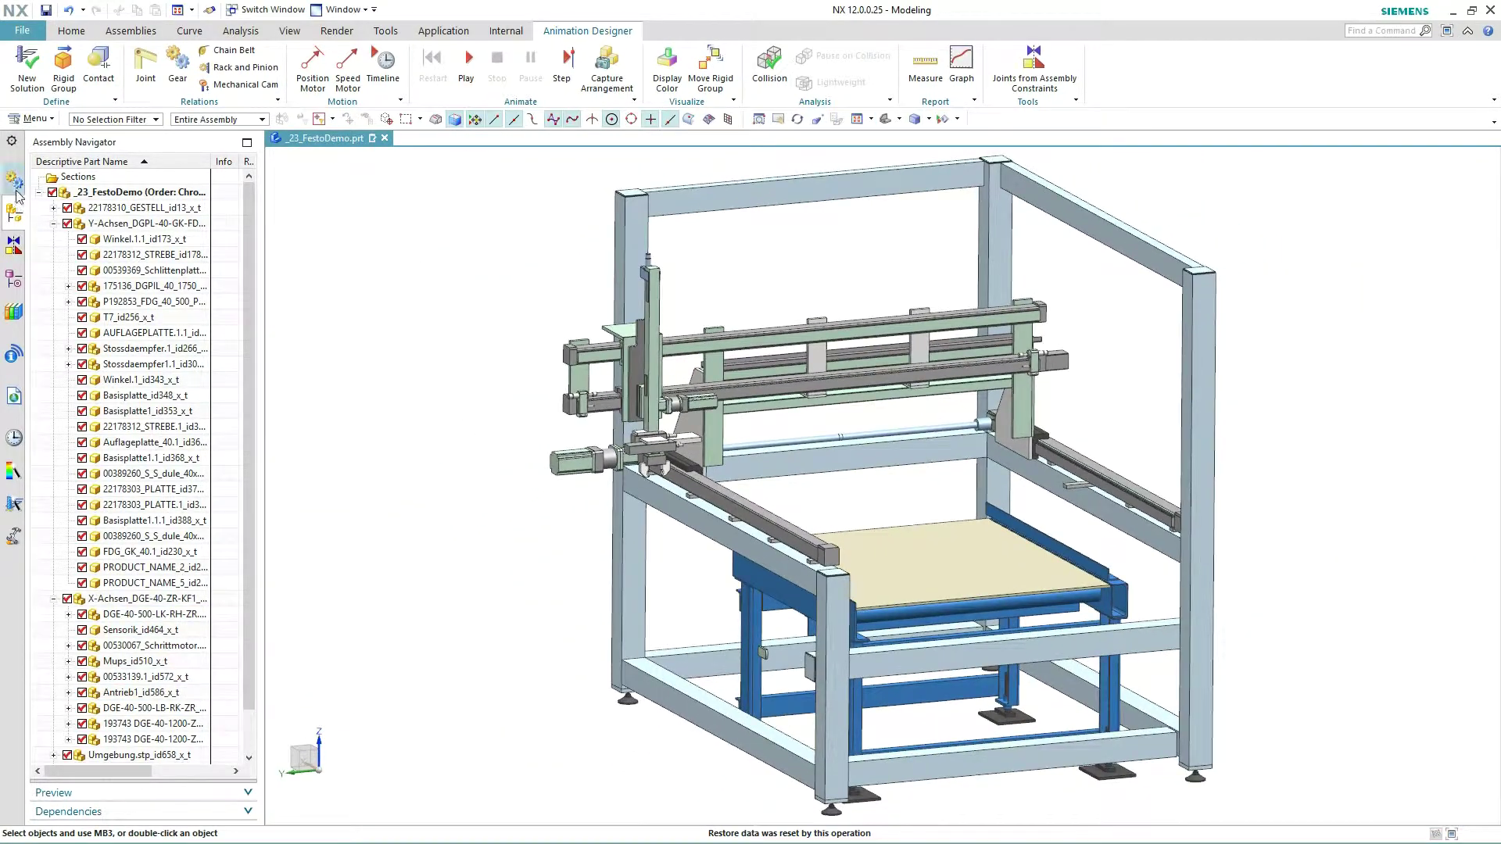
click(14, 183)
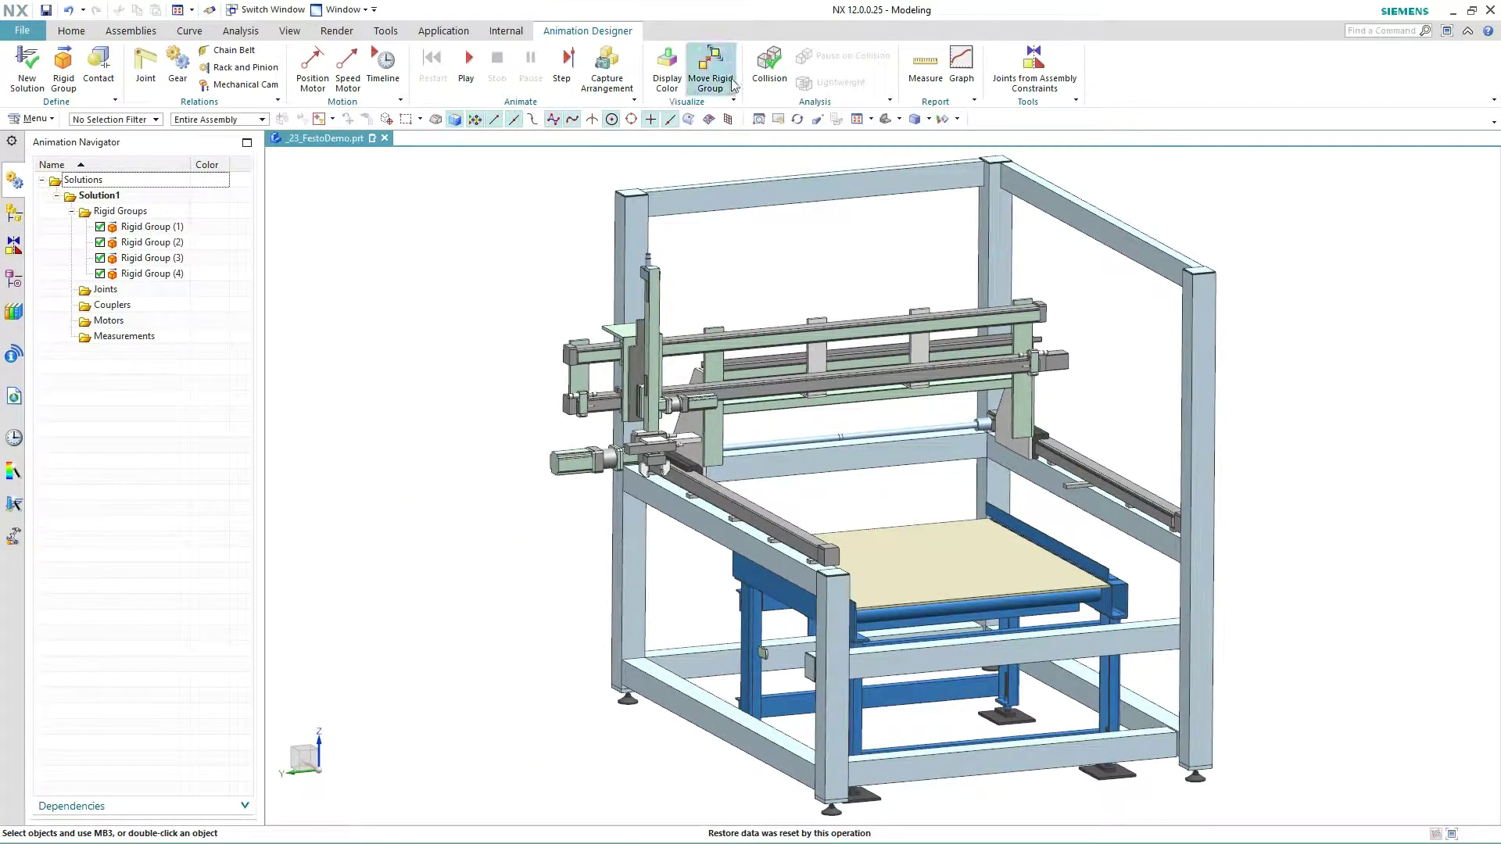
click(667, 64)
mouse_move(390, 392)
middle_down()
mouse_move(349, 385)
mouse_move(394, 390)
middle_up()
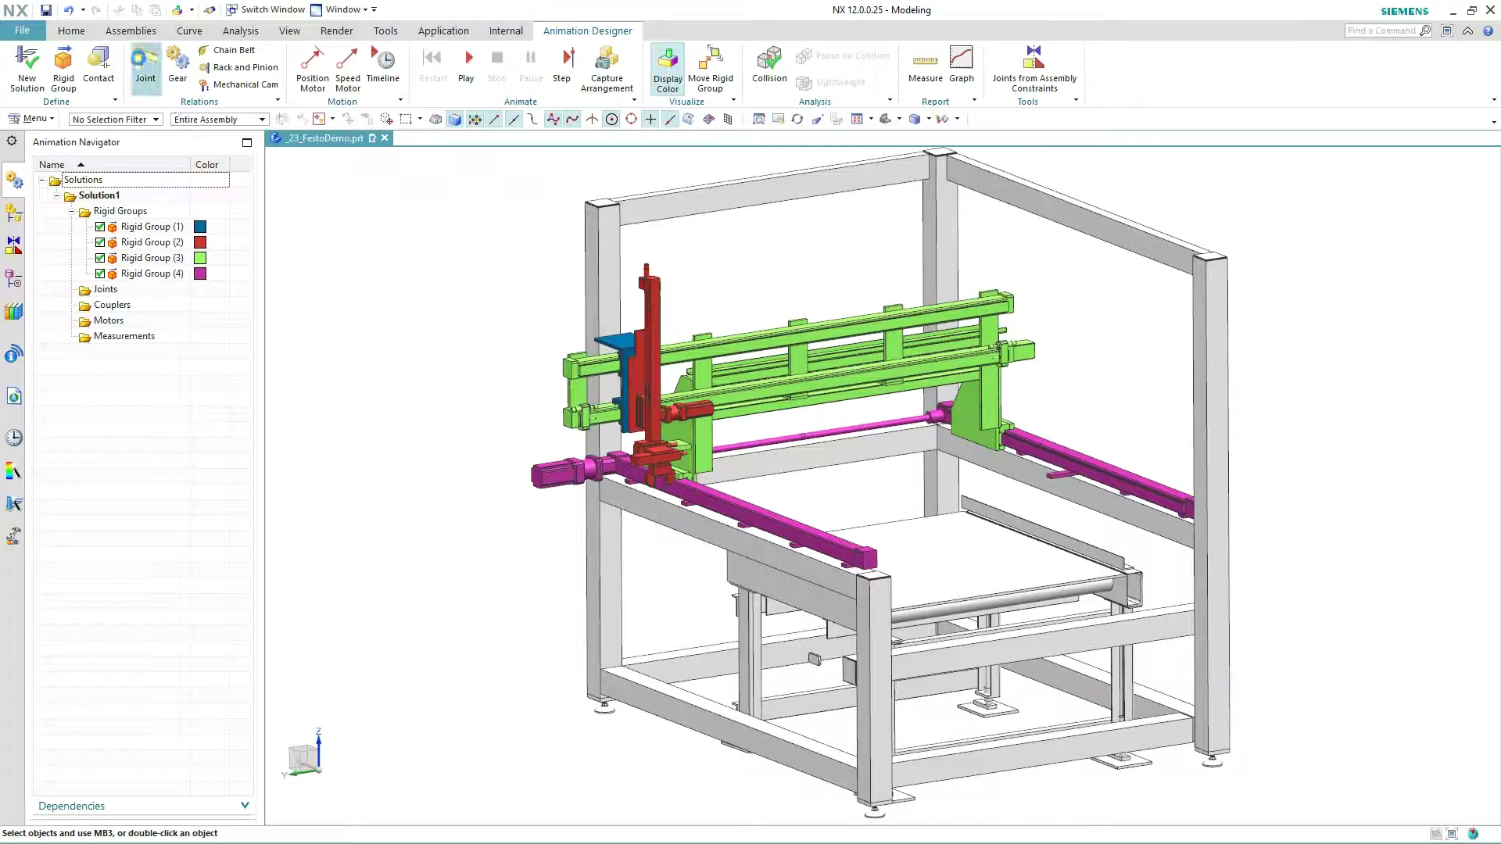
- Add a fixed joint to the magenta X-axis rail group
click(145, 62)
click(311, 578)
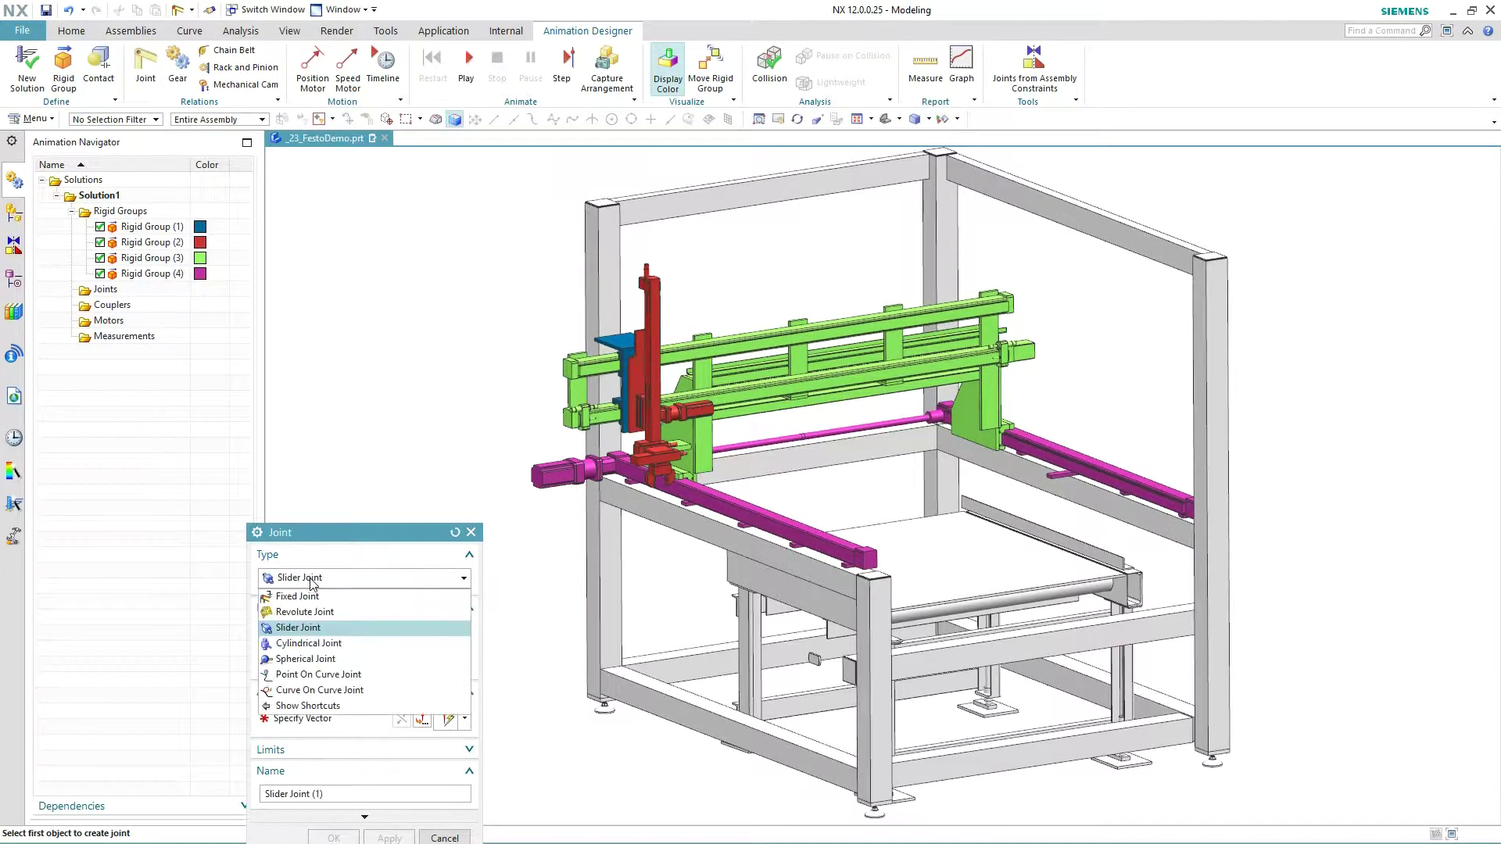
click(311, 597)
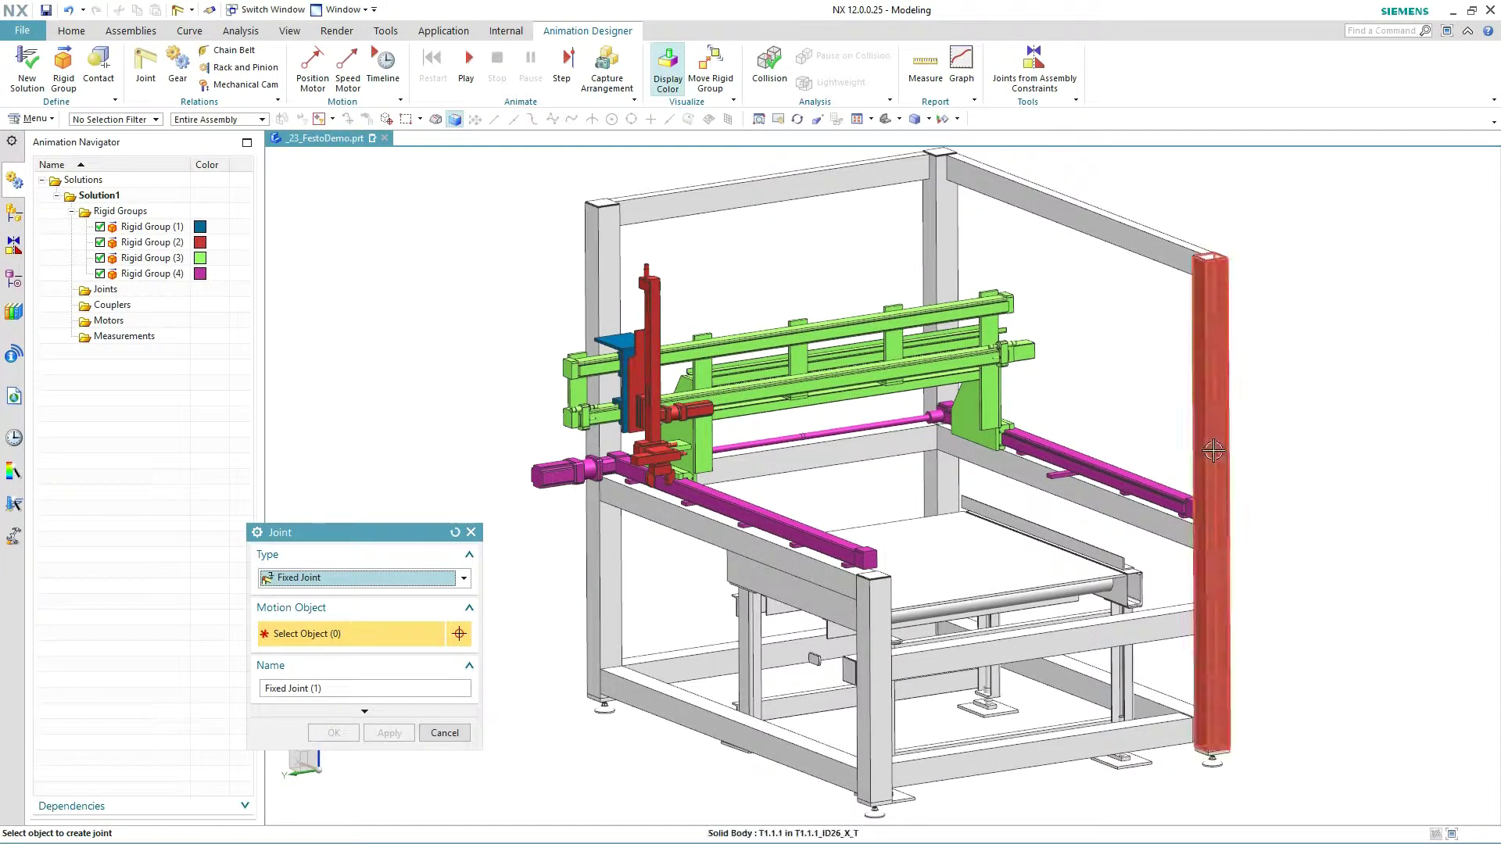
click(1110, 477)
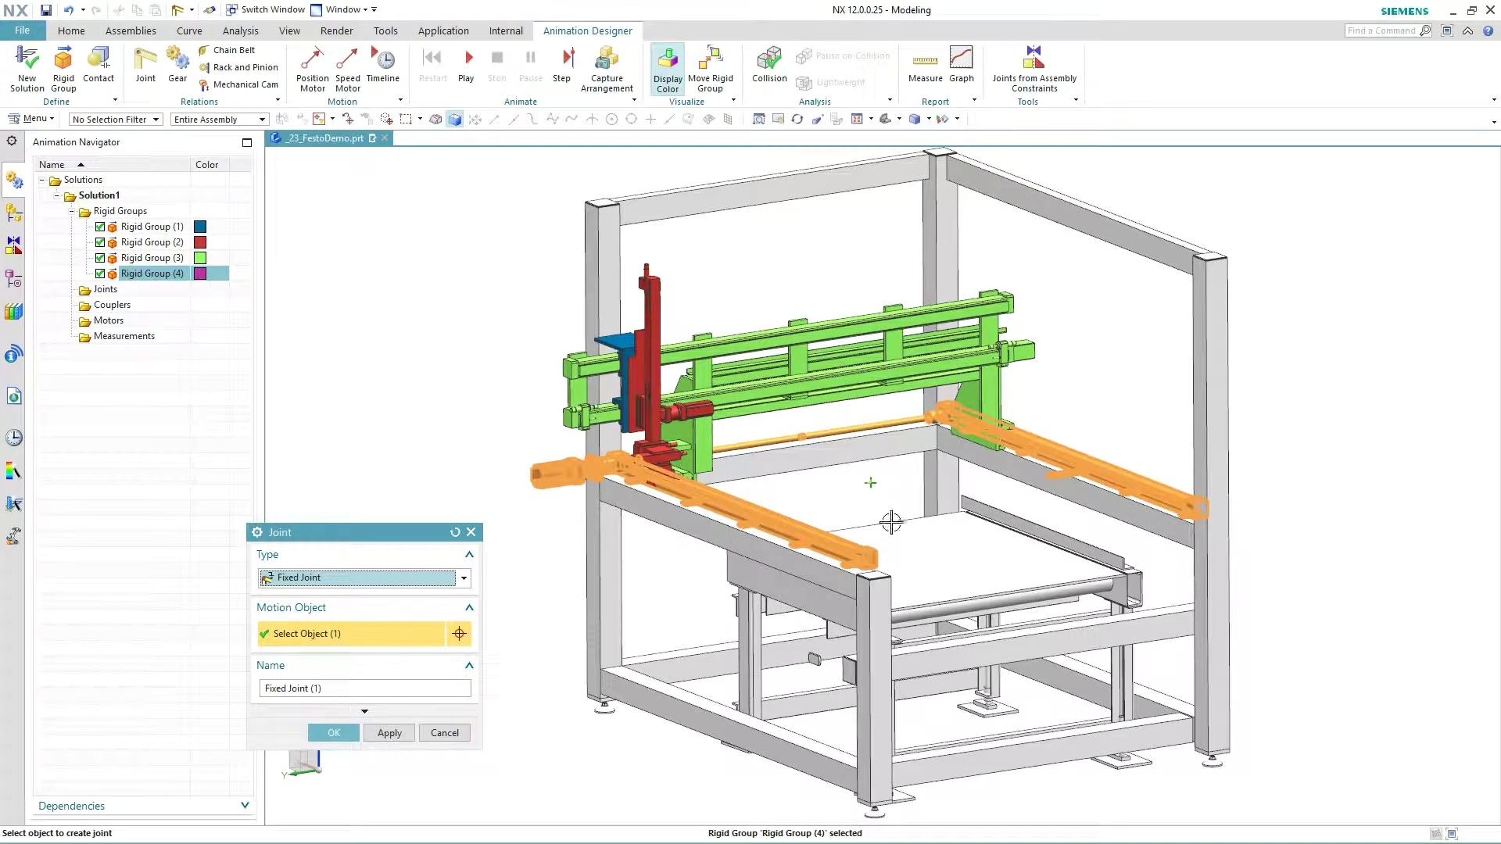
click(390, 732)
- Add a slider joint between the green gantry group and the magenta rail group along the X-axis
click(359, 580)
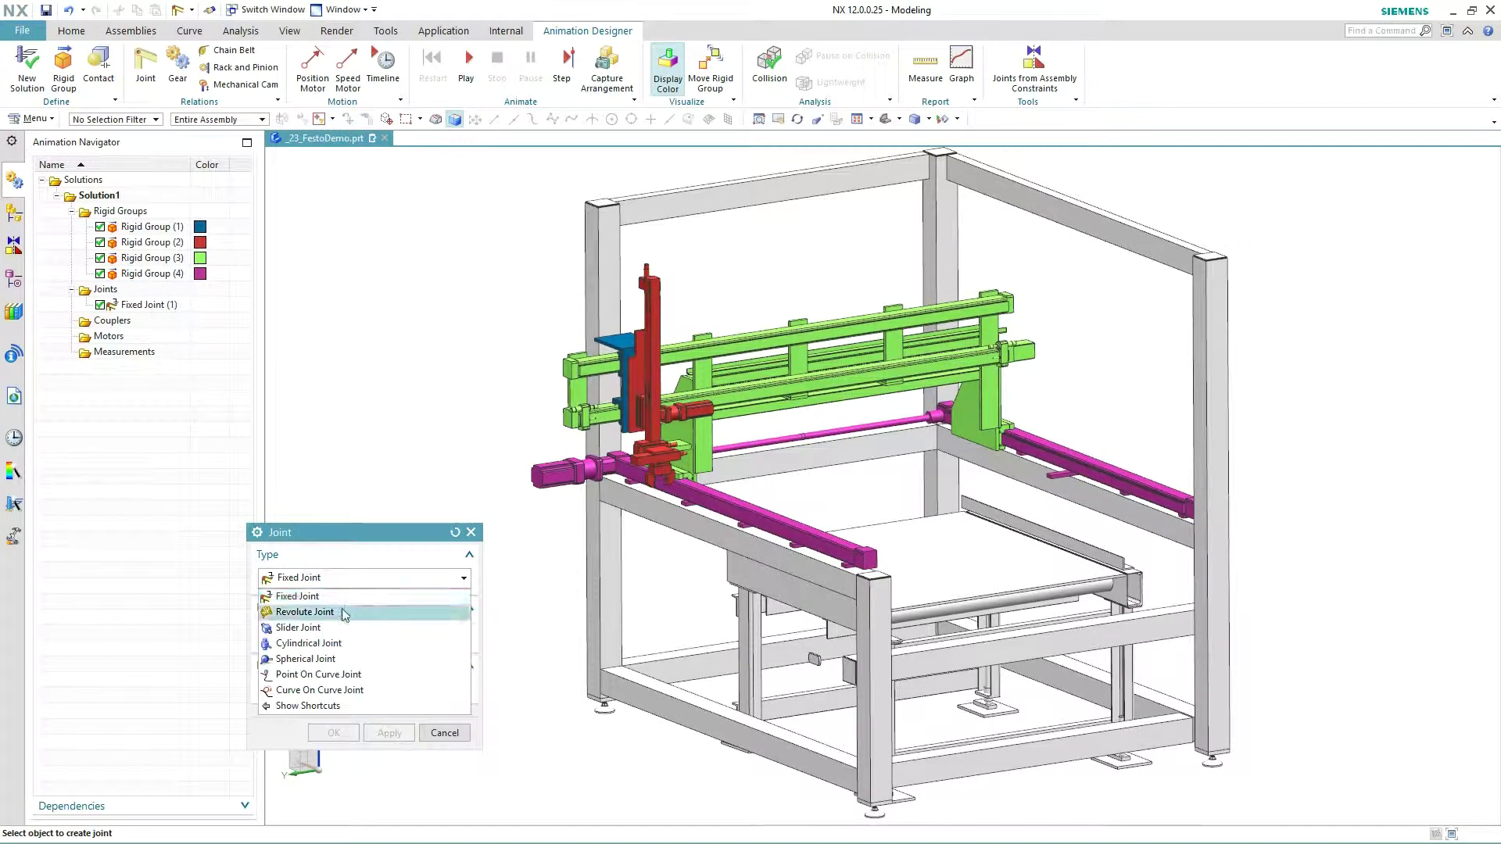
click(326, 627)
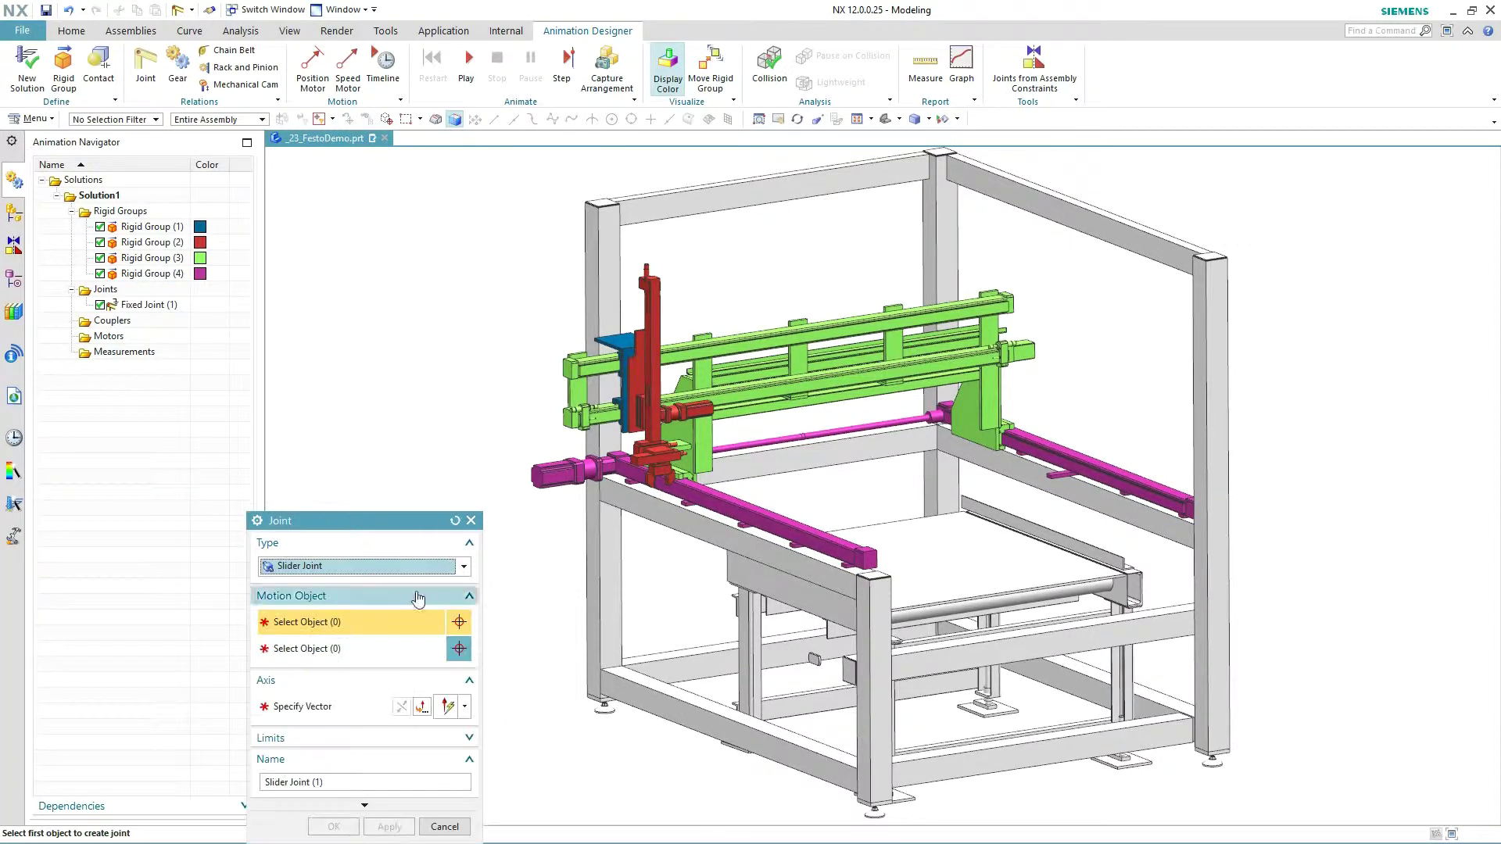
click(765, 397)
click(1044, 433)
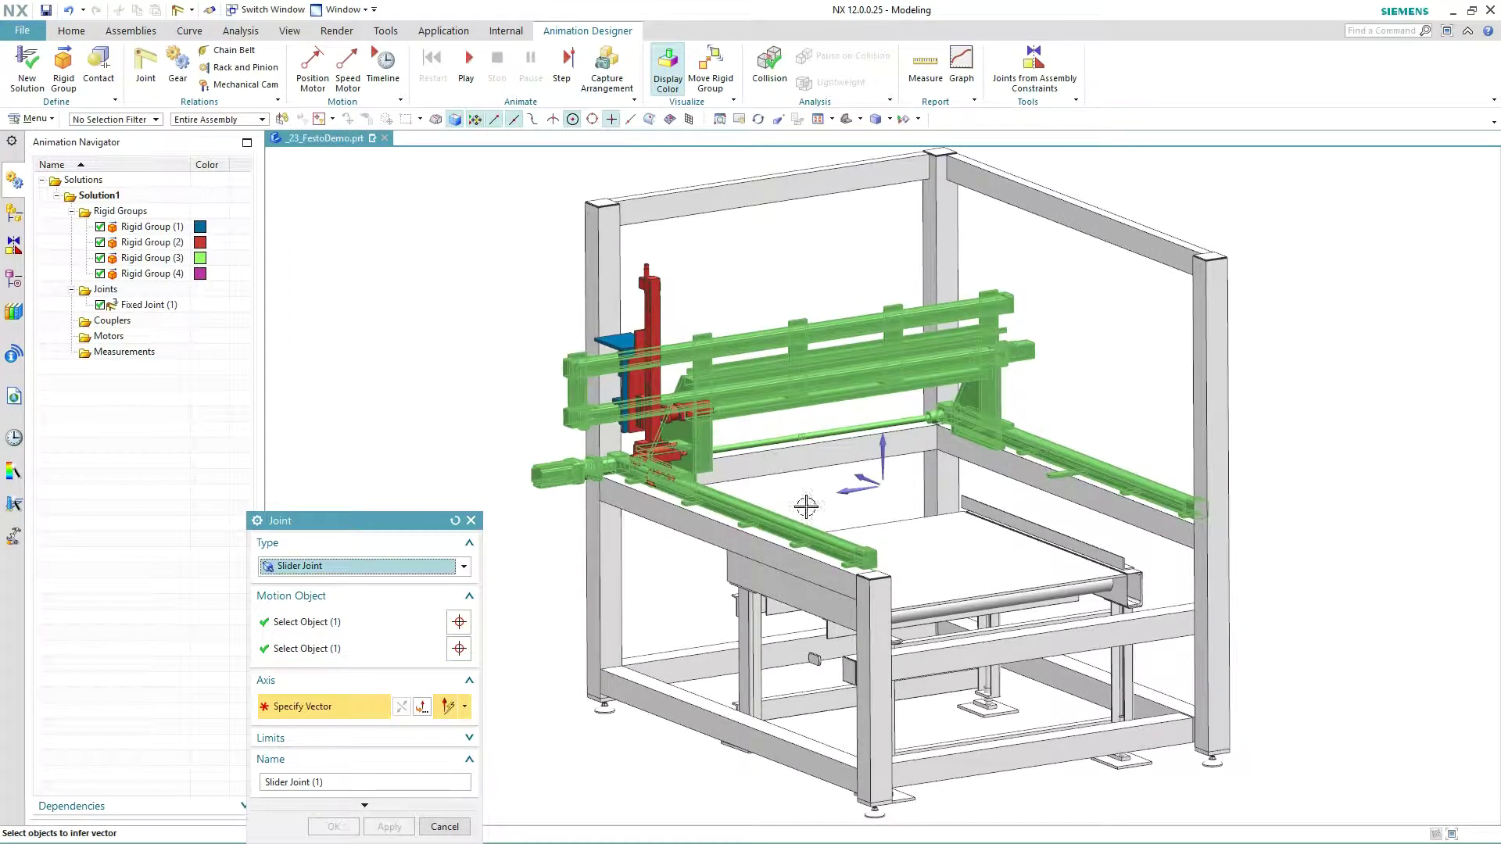
click(785, 373)
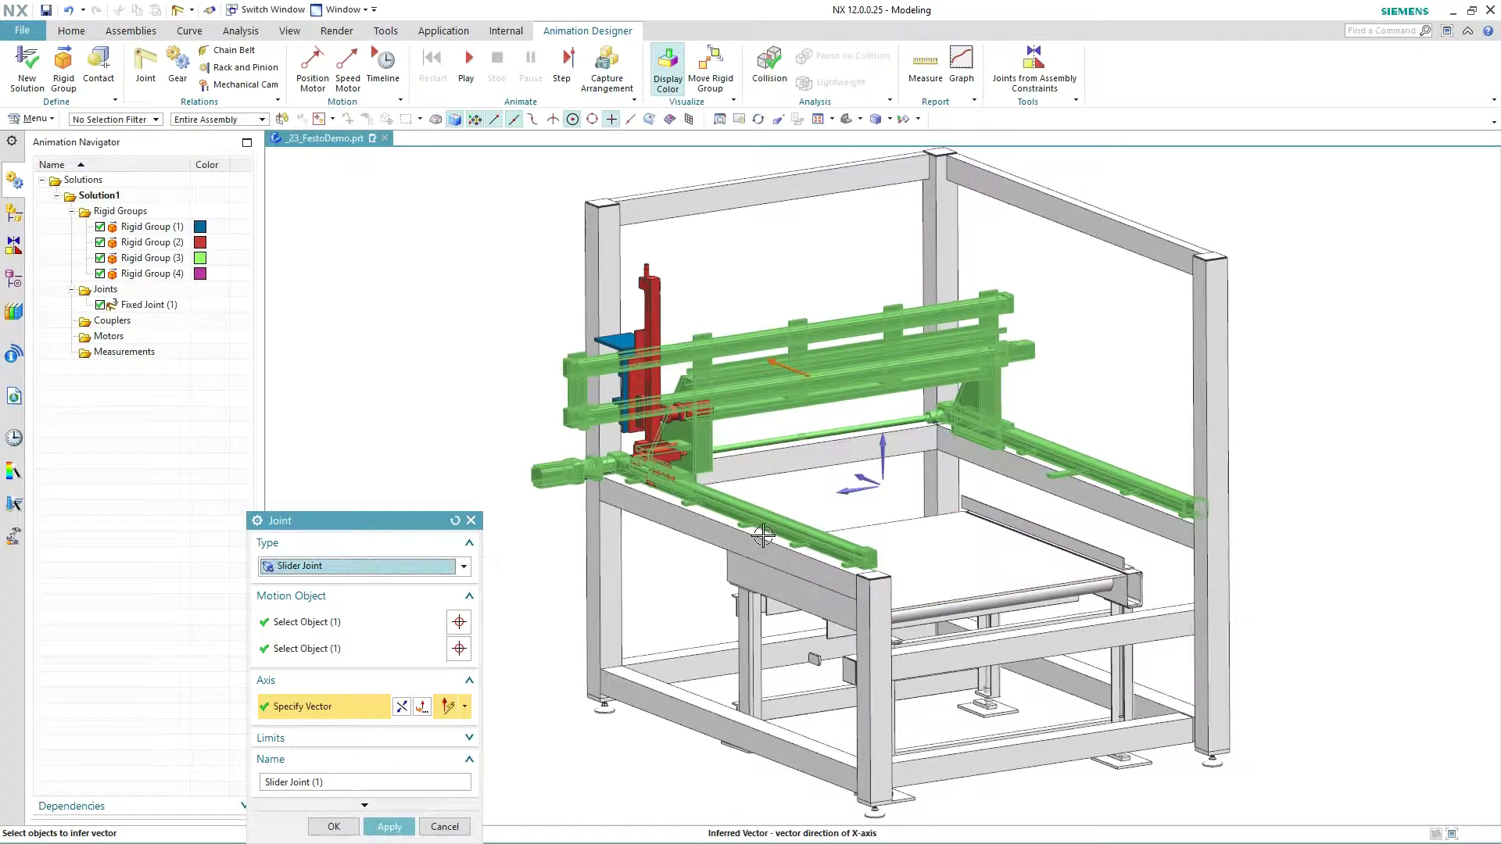
click(389, 827)
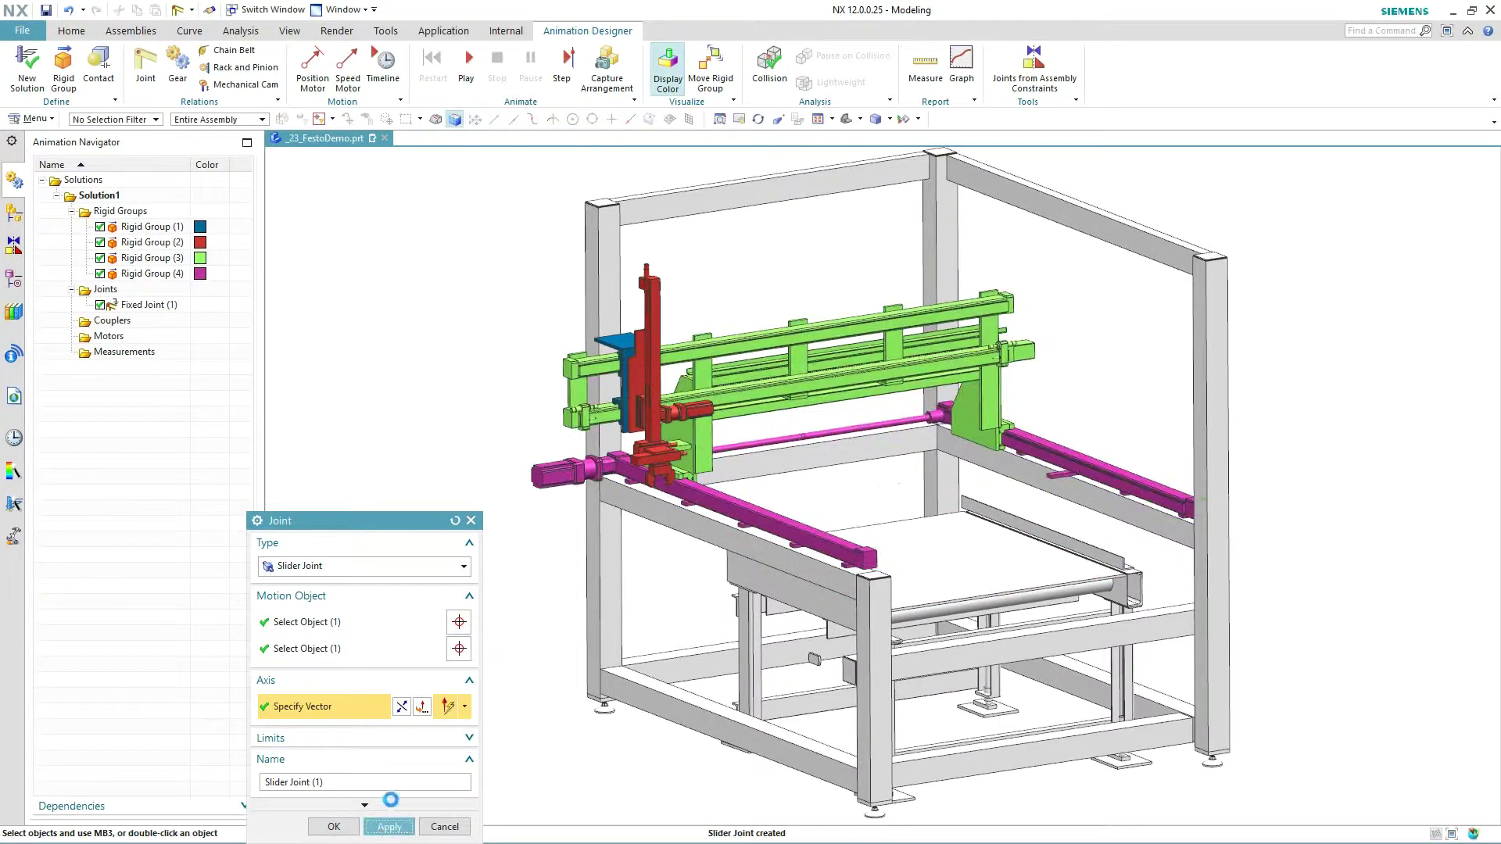
- Add a slider joint between the blue carriage group and the green gantry group along the Y-axis
click(635, 368)
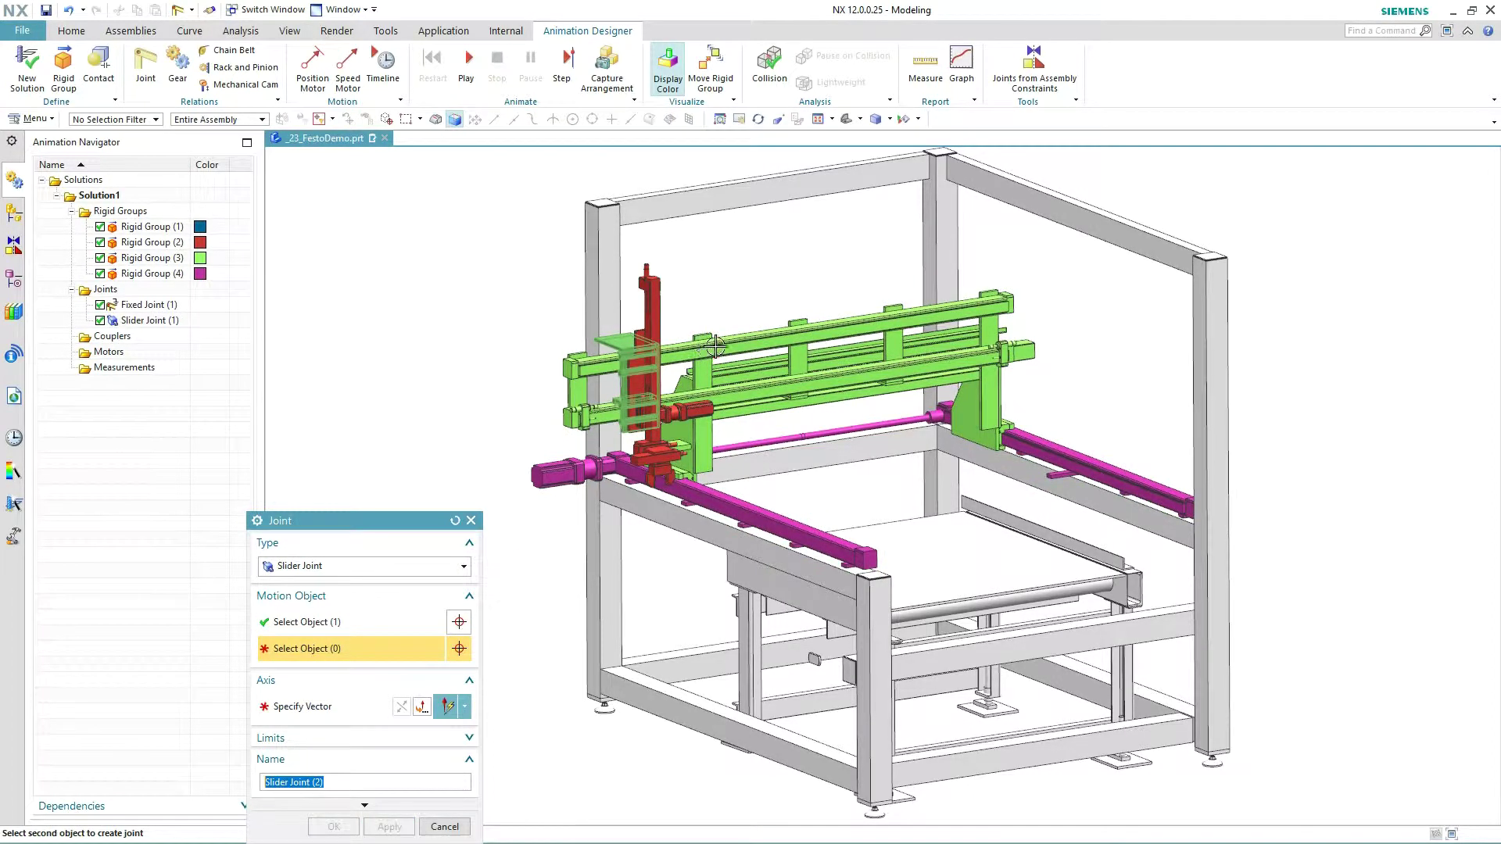
click(713, 347)
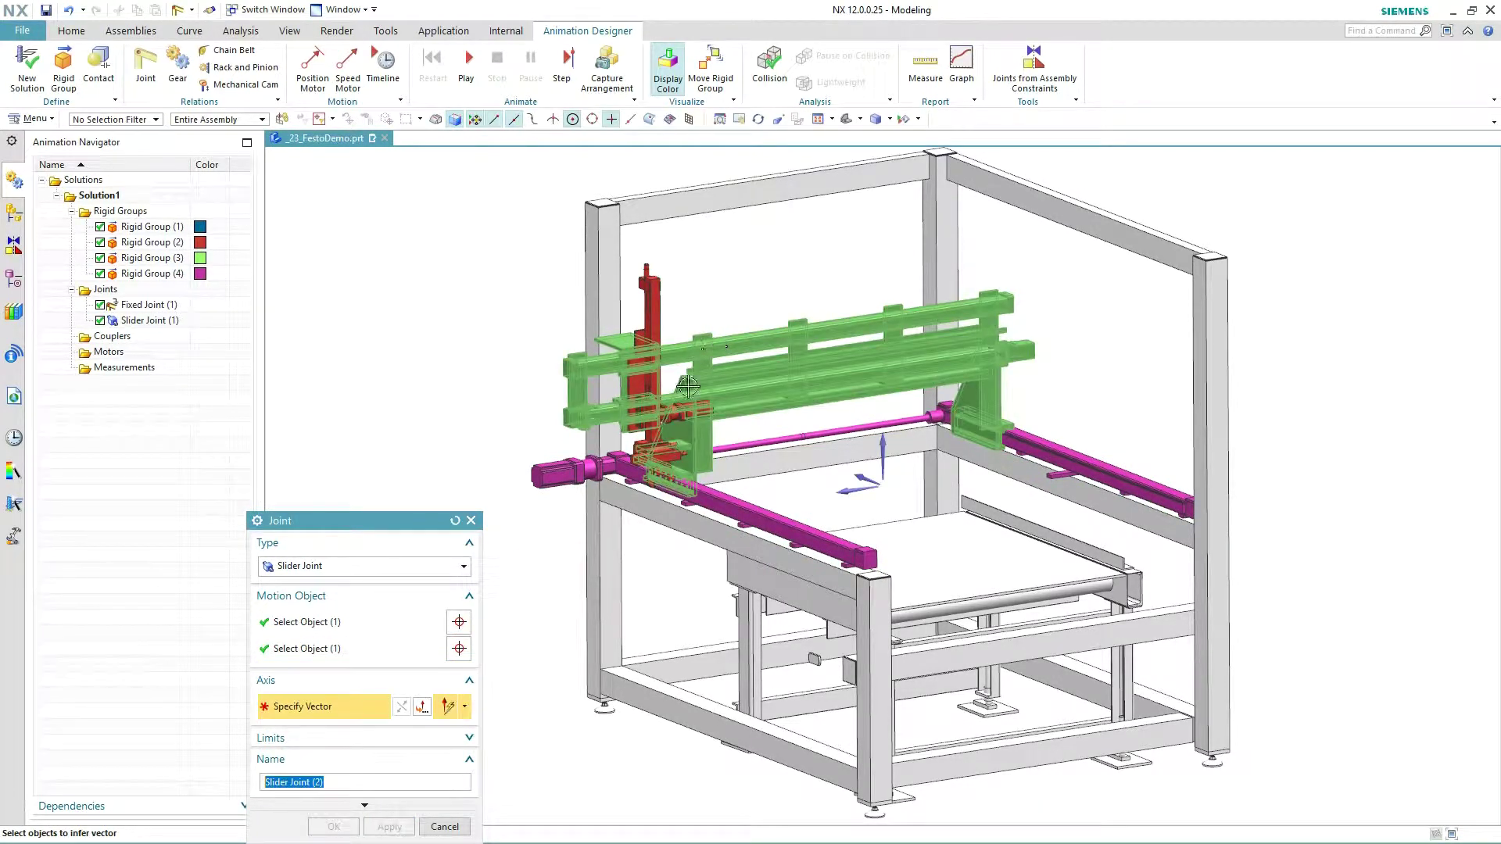
click(840, 487)
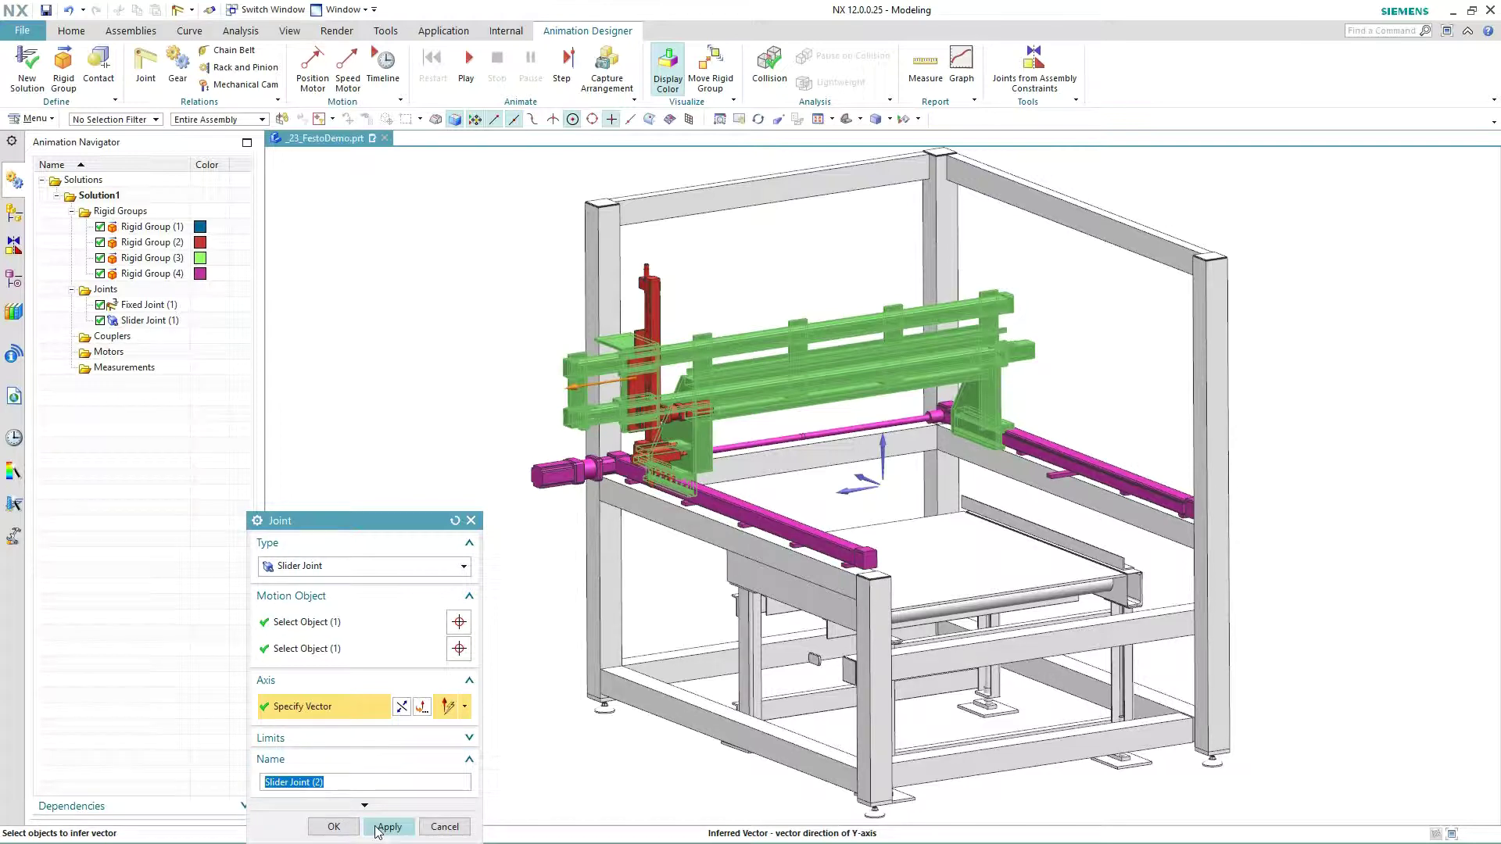
click(376, 829)
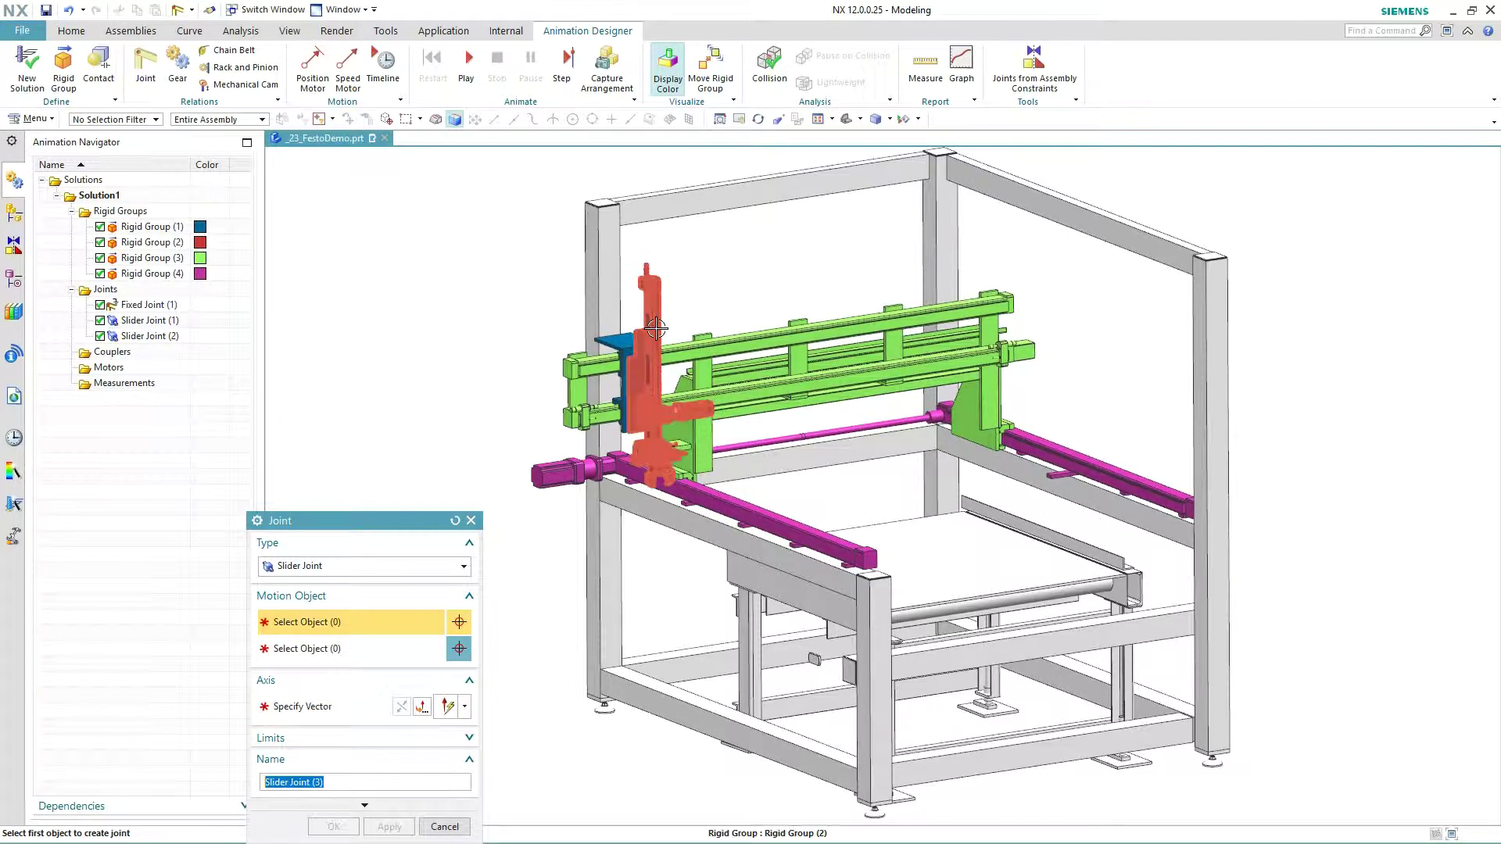
- Add a slider joint between the red vertical axis group and the blue carriage group along the Z-axis
click(635, 344)
click(631, 343)
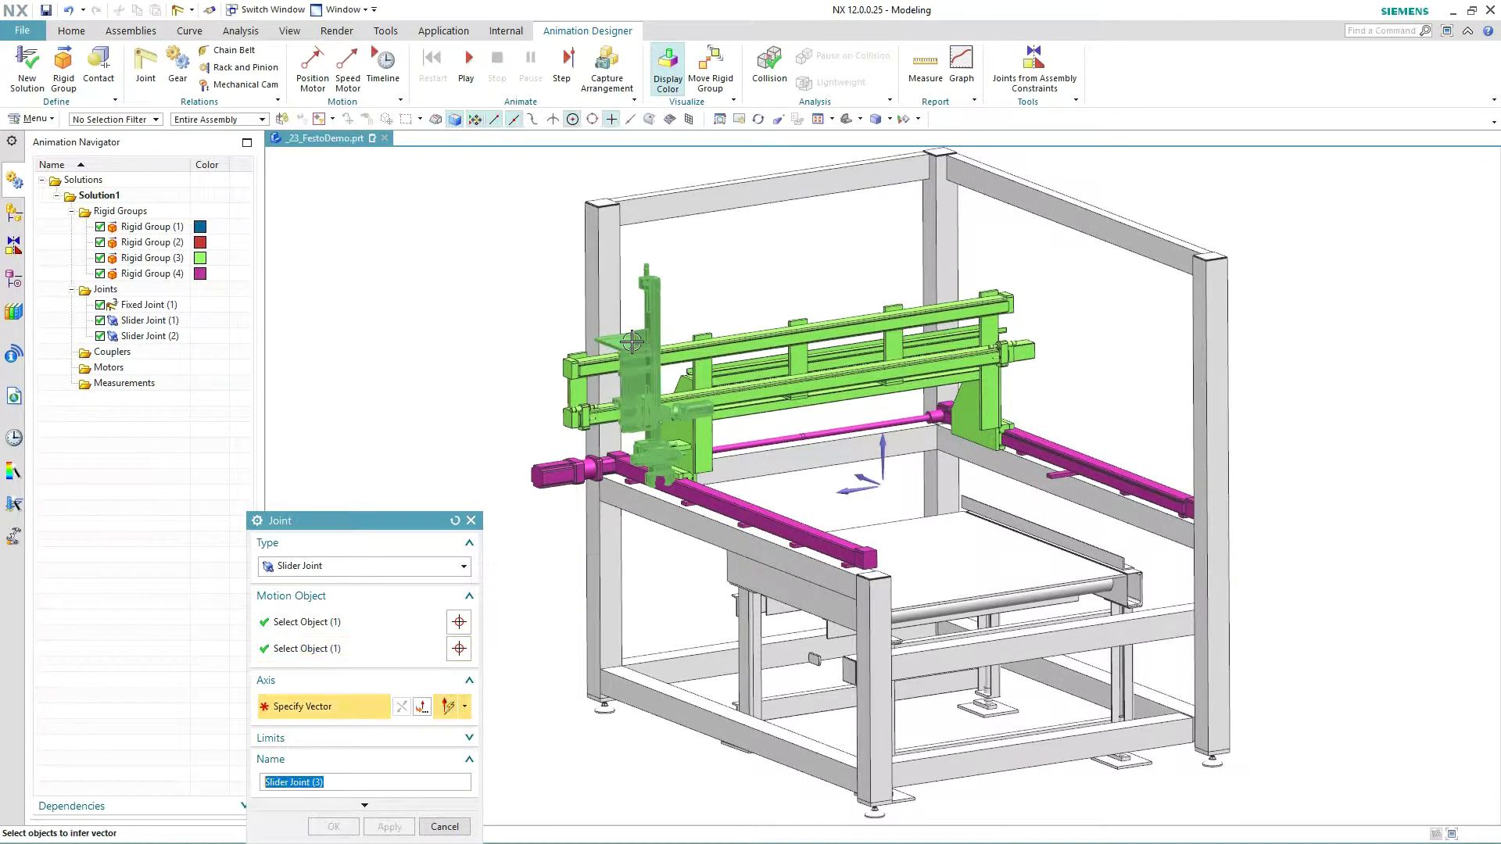
click(826, 439)
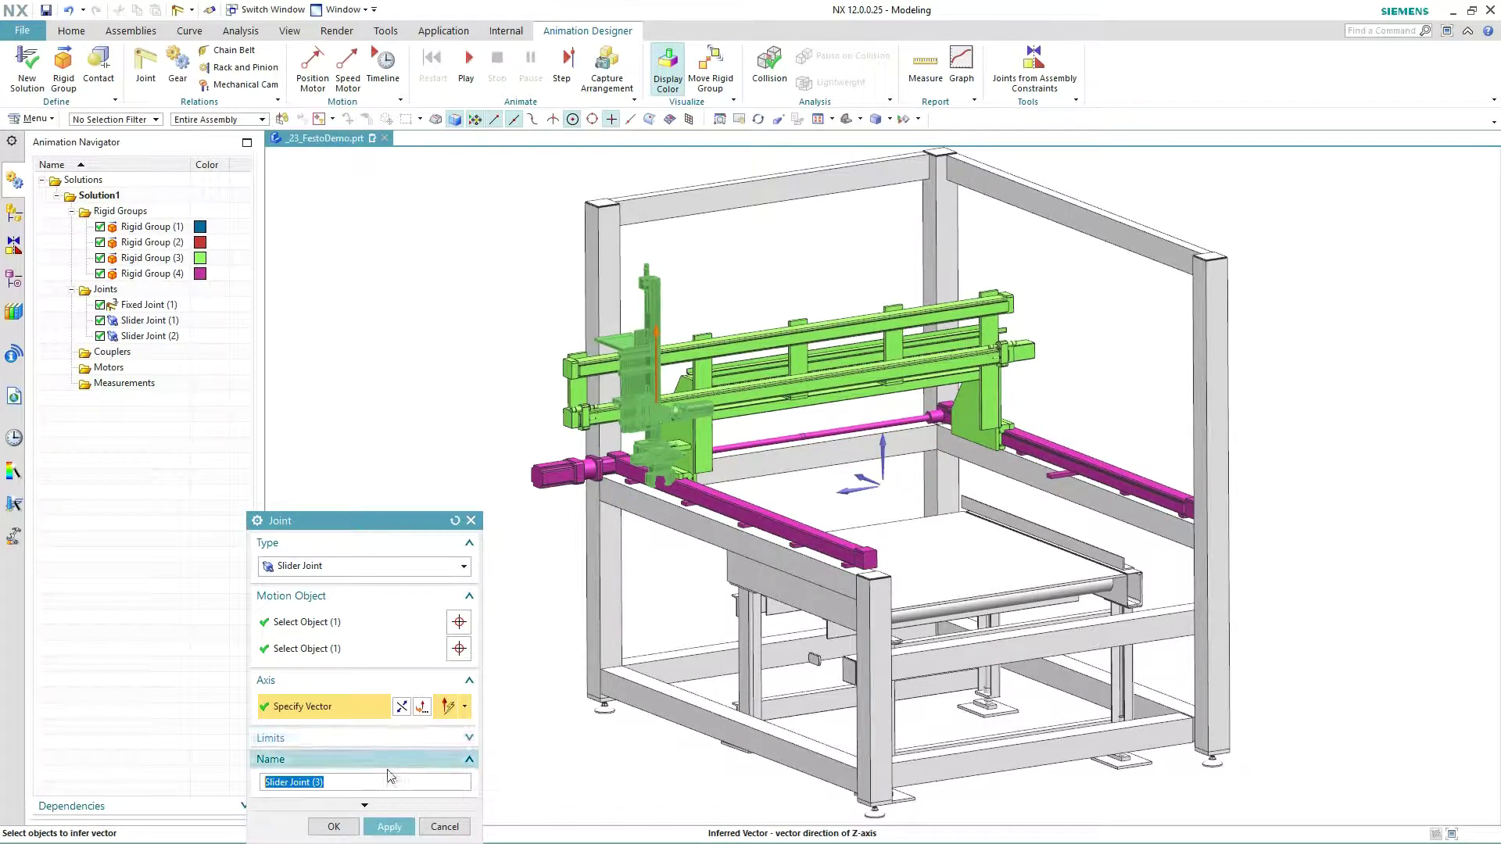
click(341, 826)
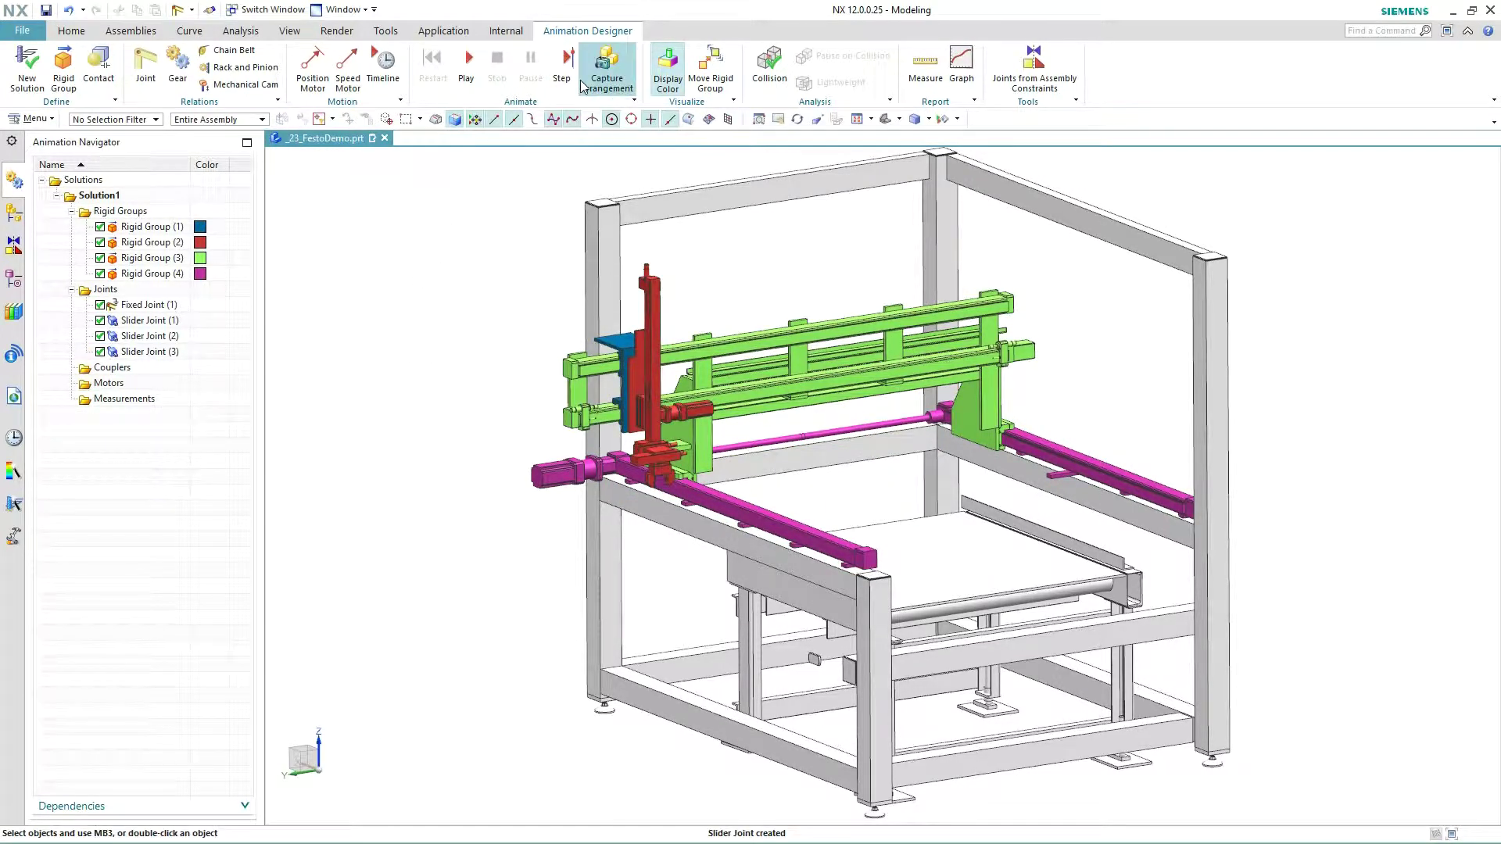
- Test the joints by moving the red vertical axis group with Move Rigid Group
click(694, 80)
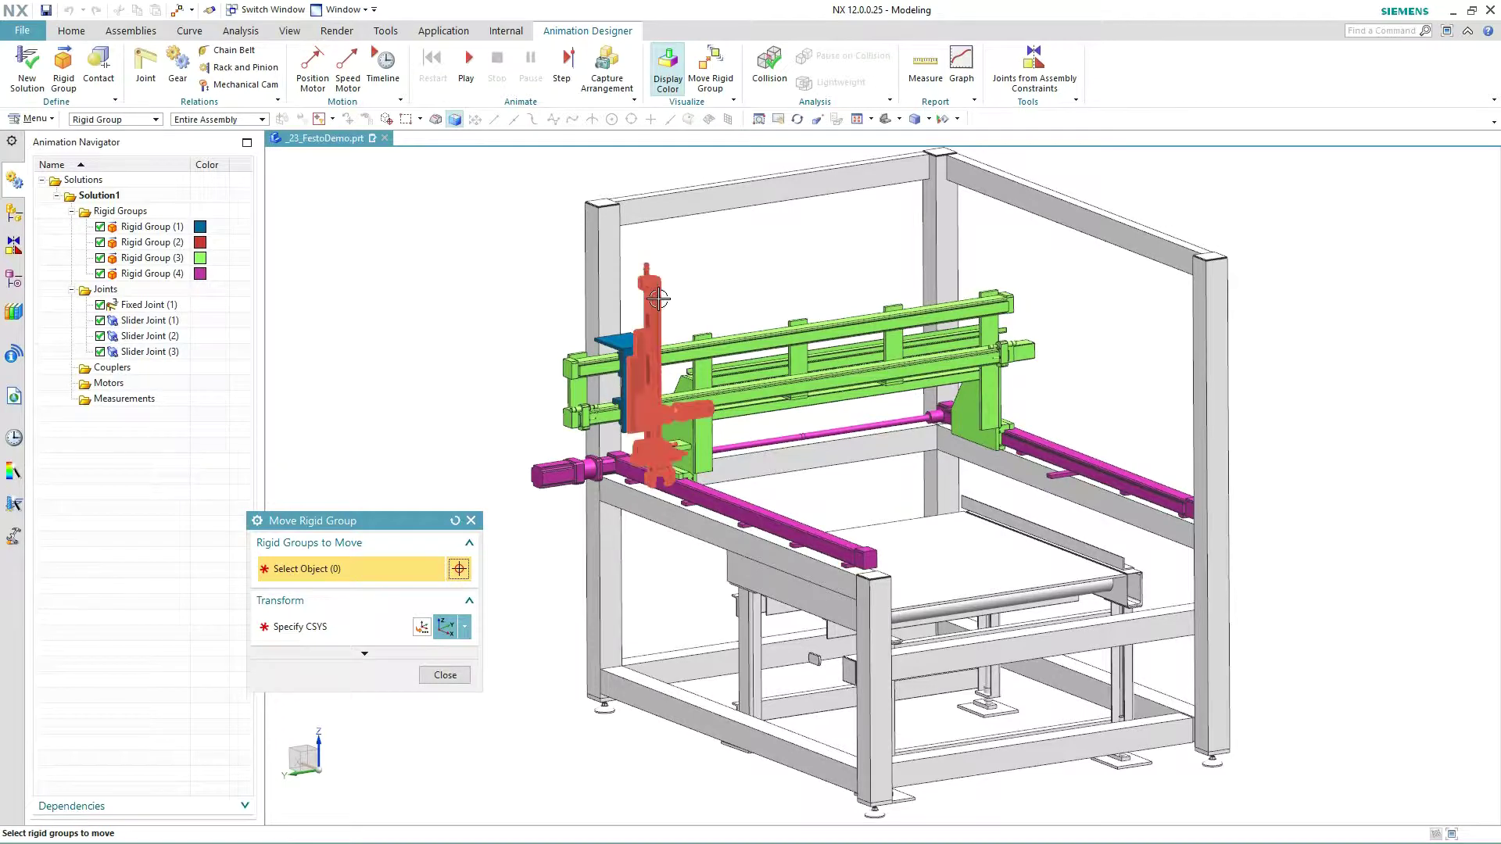
click(659, 299)
drag(667, 394, 698, 414)
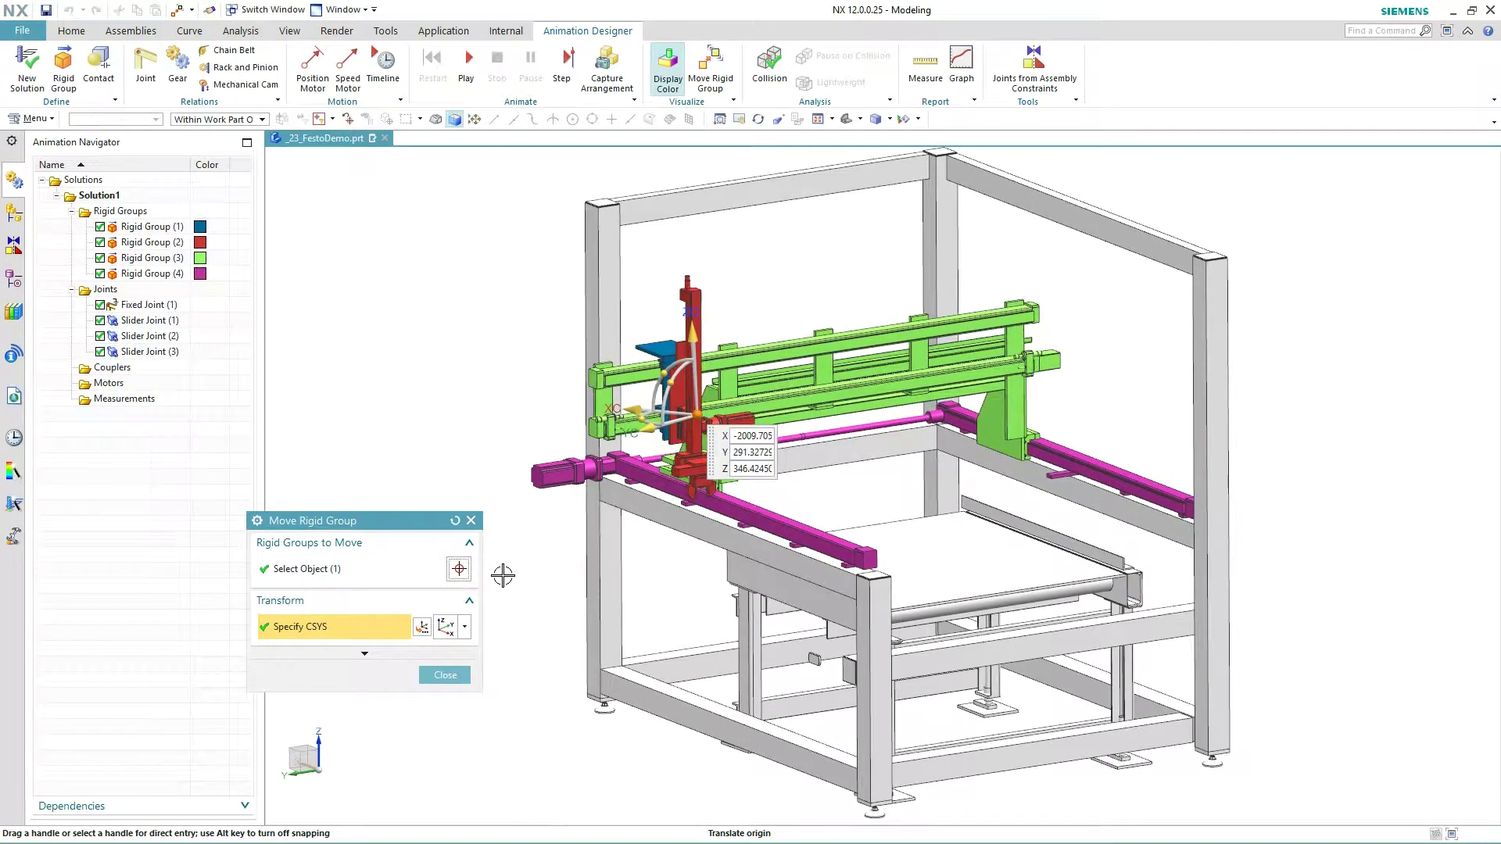
click(450, 673)
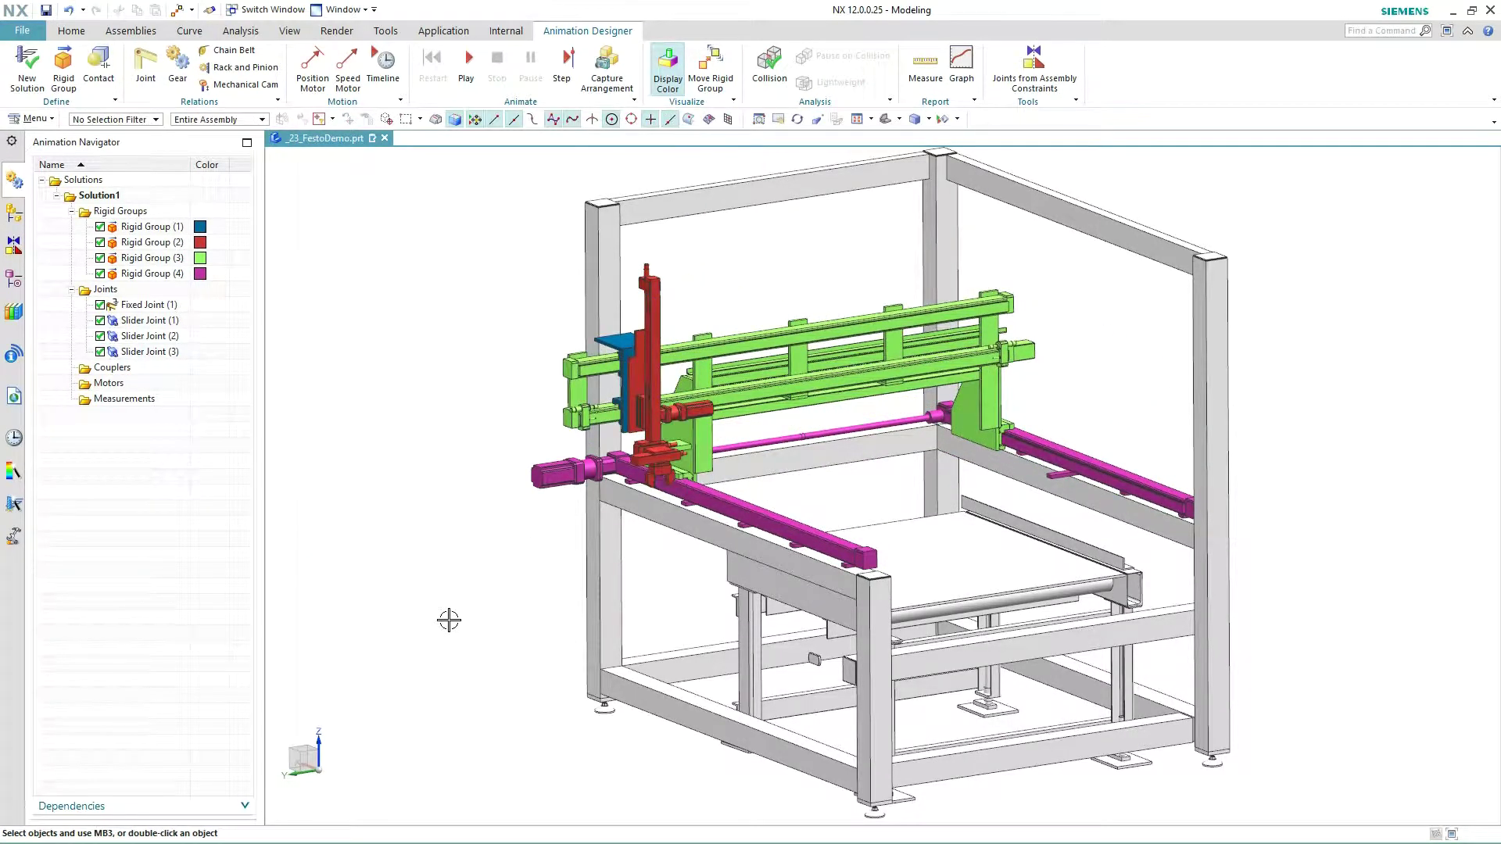
- Add a position motor to Slider Joint (1), the green gantry's X-axis, with a travel distance of 1000
click(327, 94)
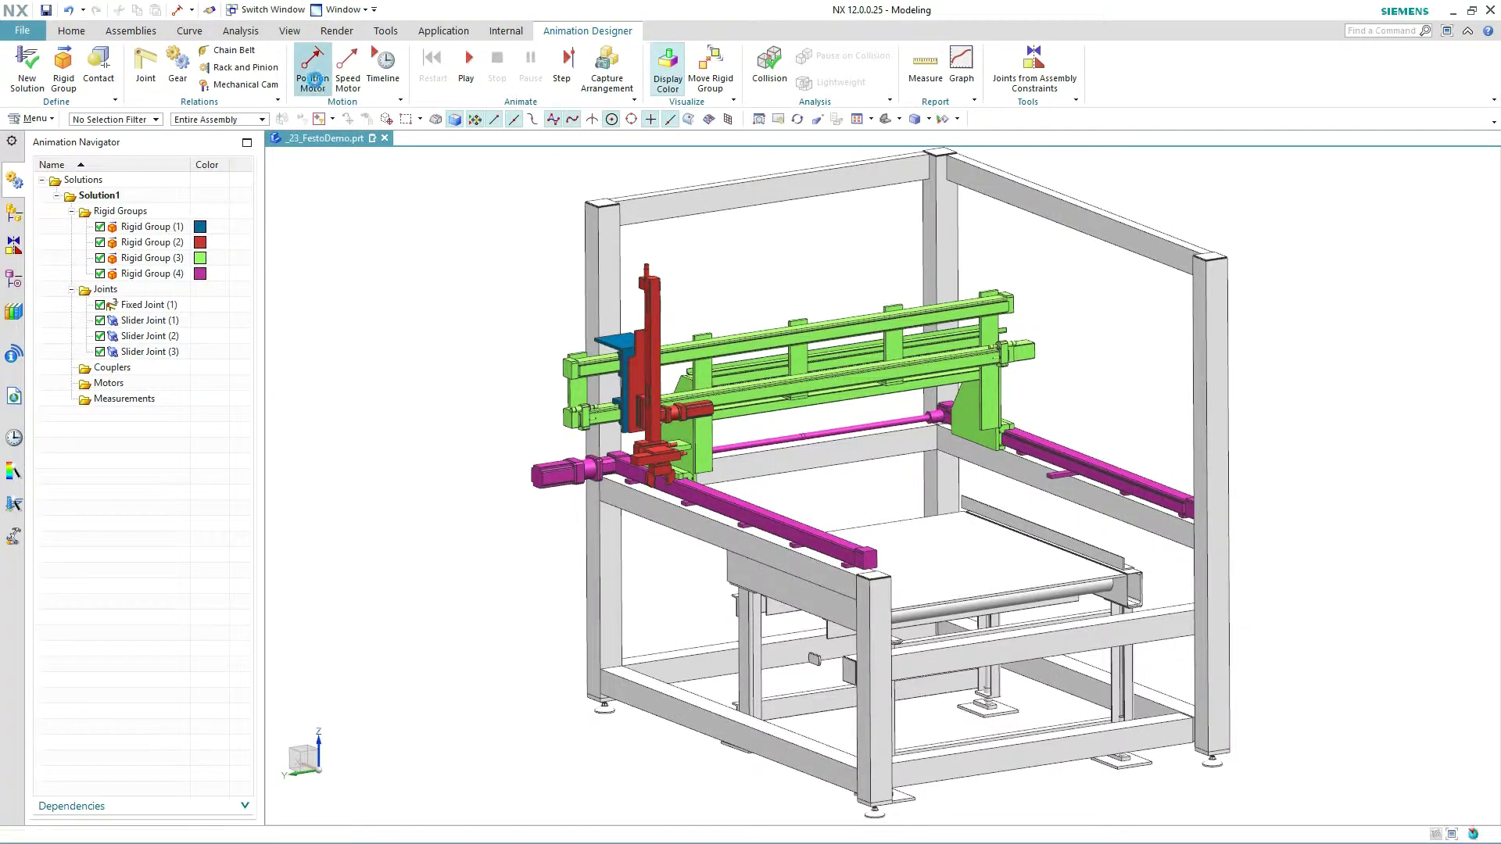
drag(531, 524, 430, 499)
click(810, 395)
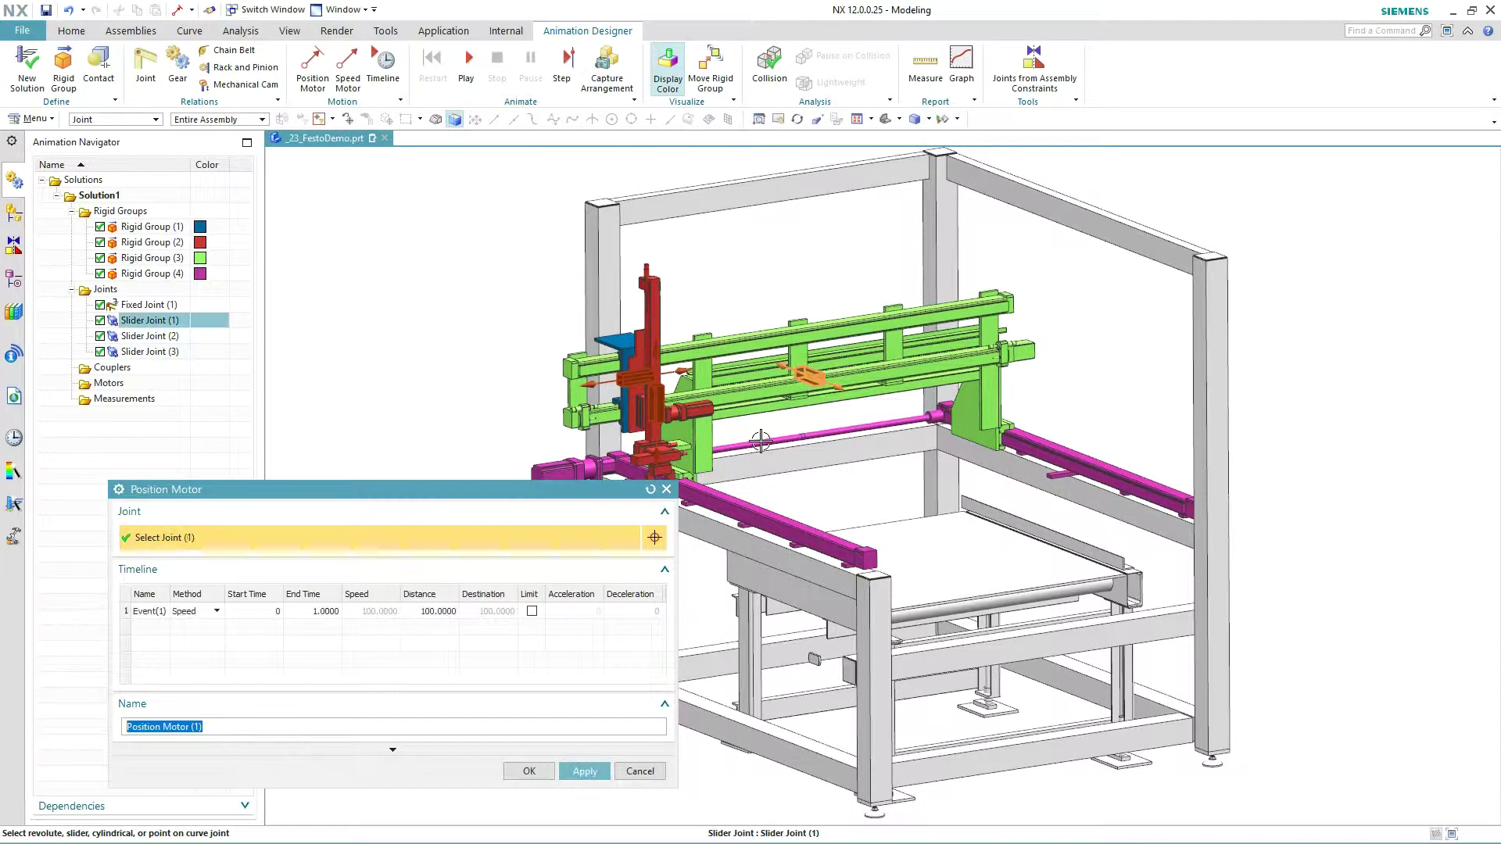
click(453, 611)
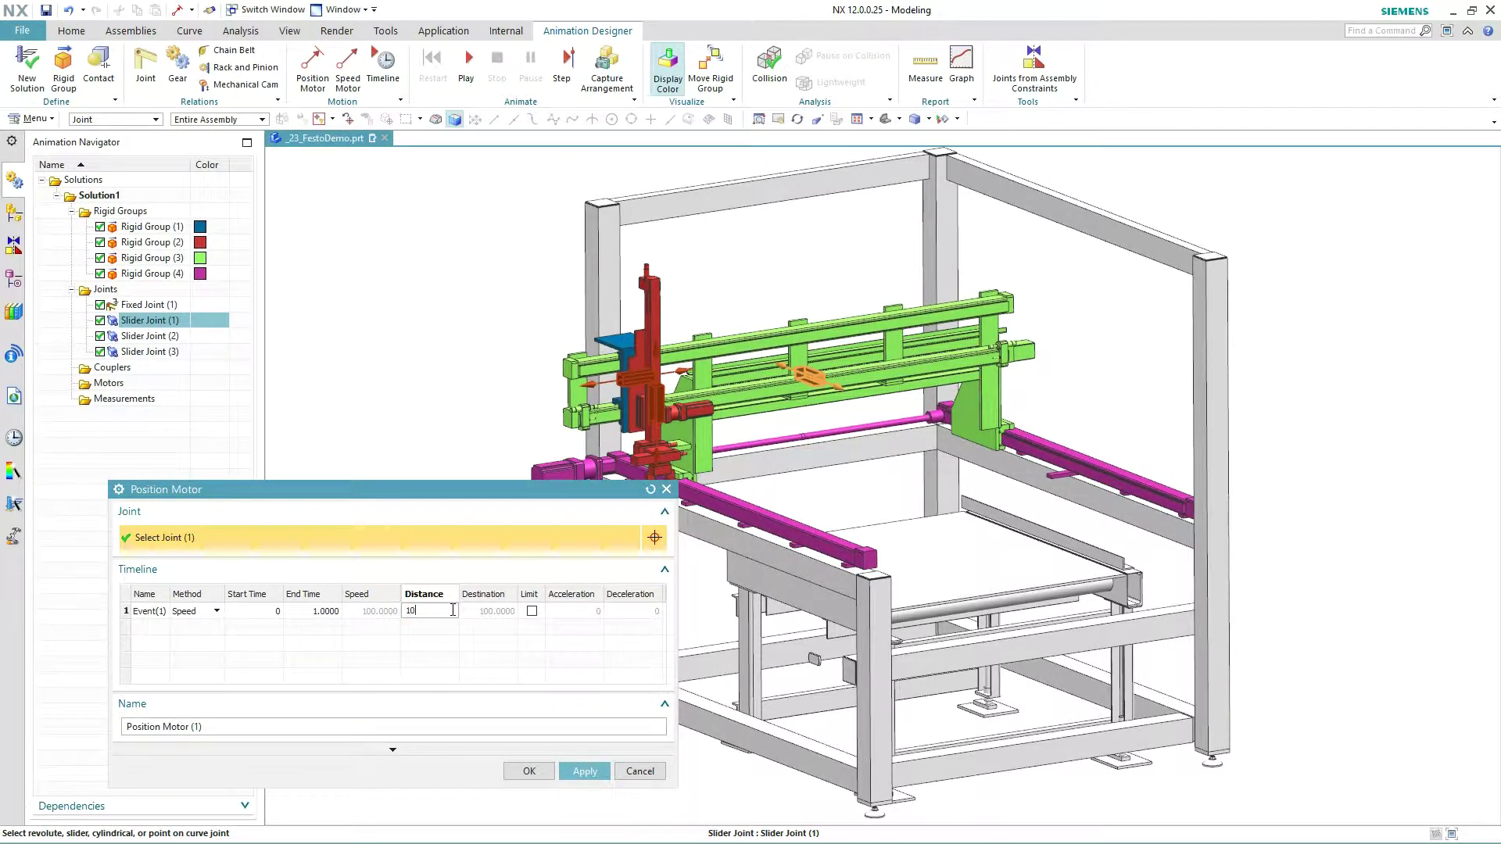
key(Tab)
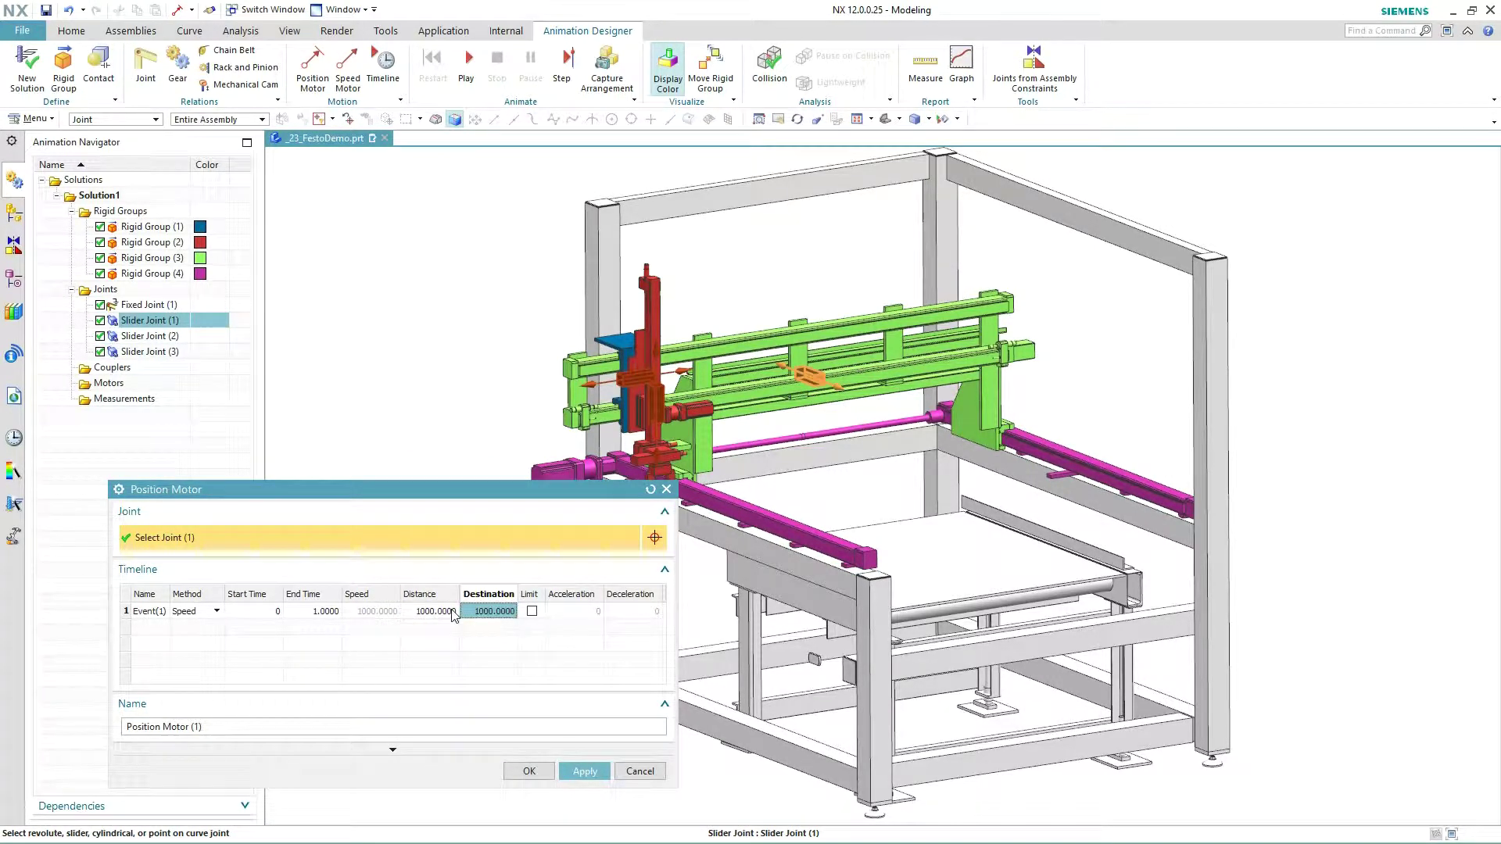
click(583, 770)
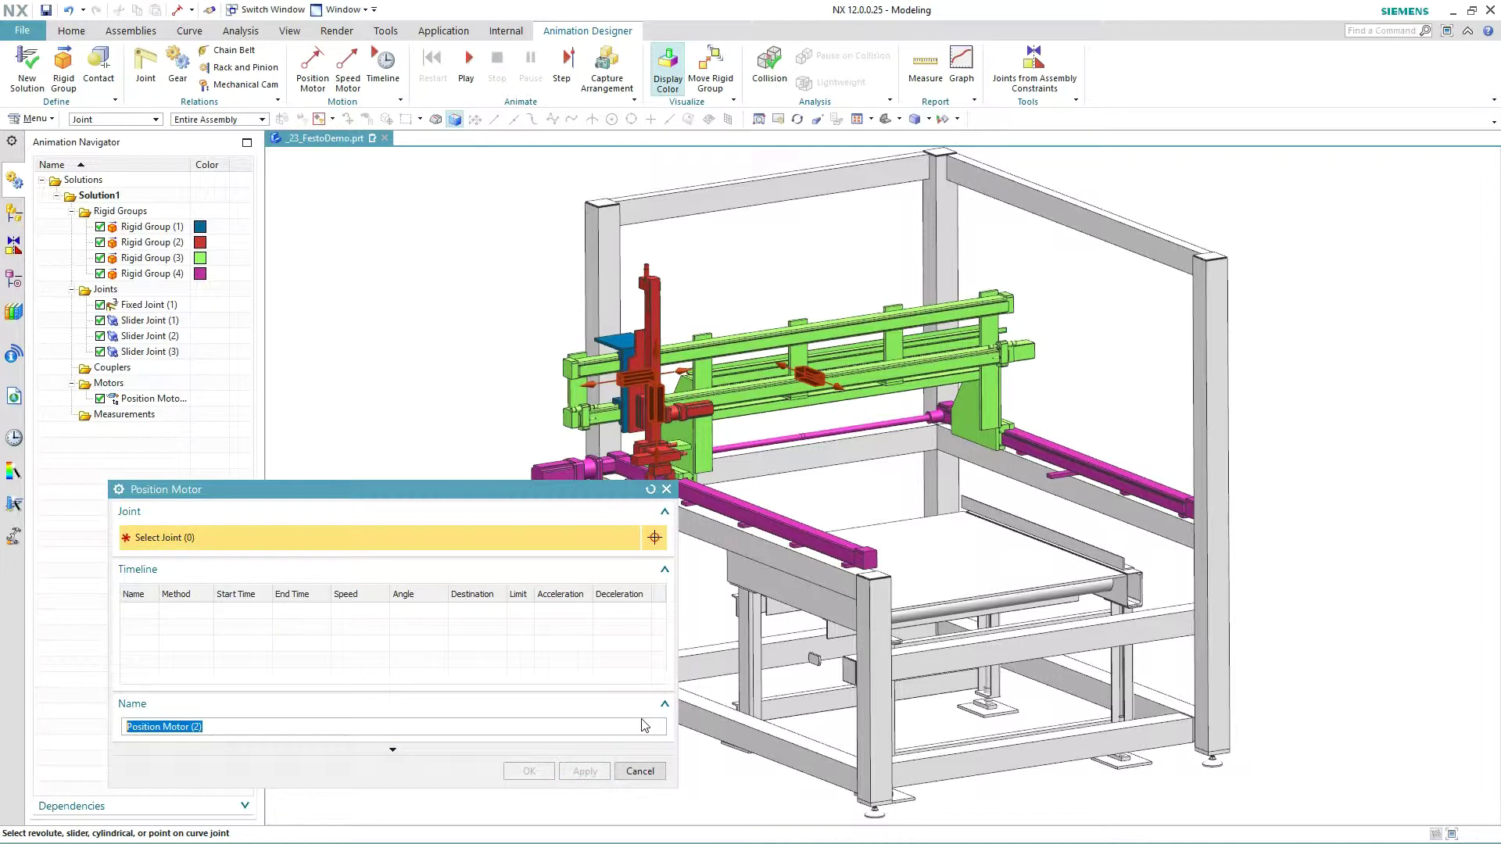
- Add a position motor to Slider Joint (2), the blue carriage's Y-axis, with a travel distance of 1000
click(634, 380)
click(442, 611)
text(1000)
key(Tab)
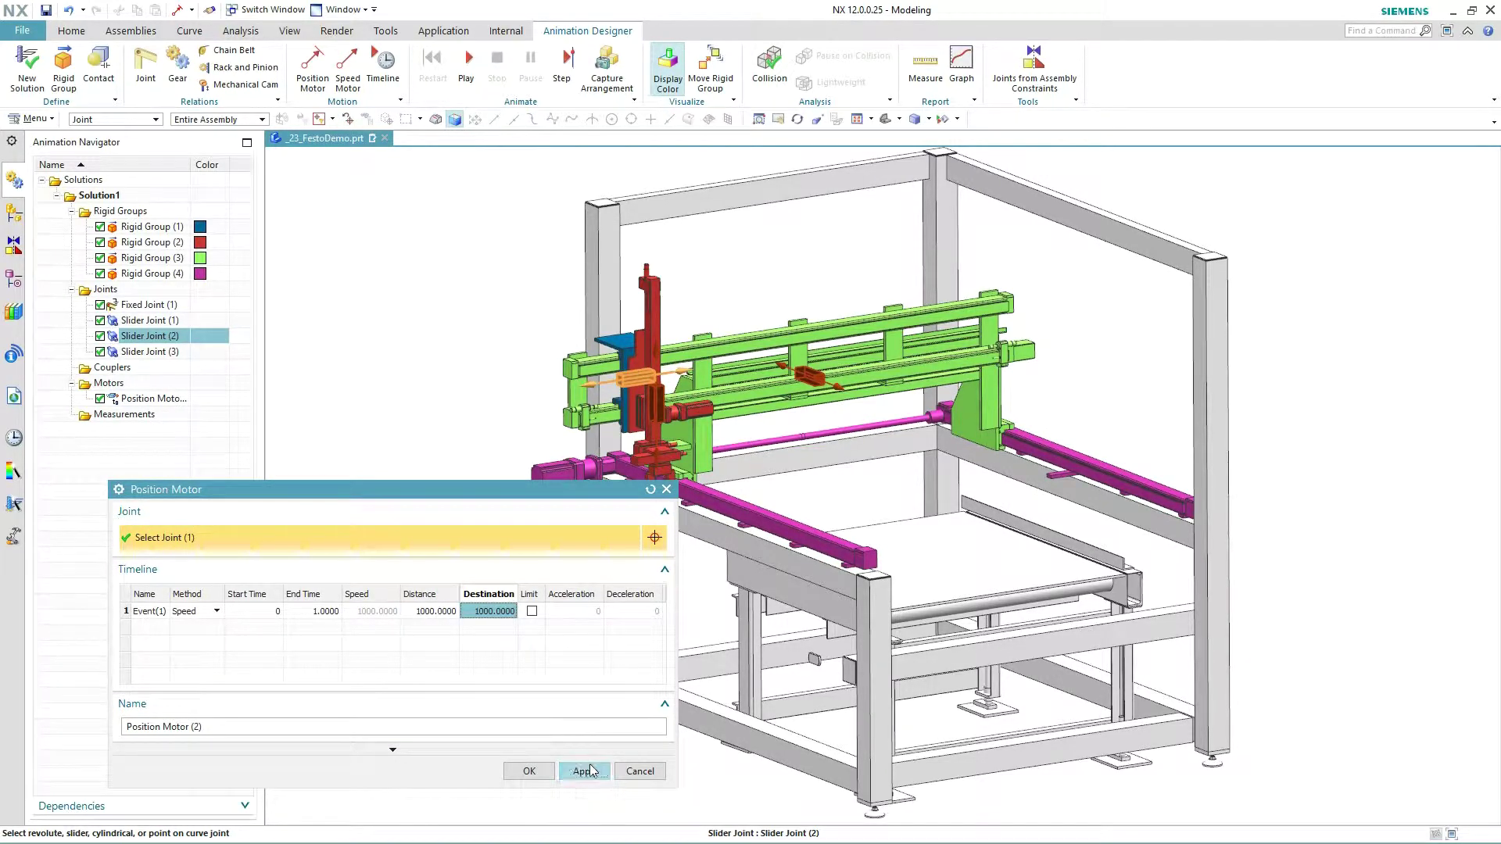
click(586, 771)
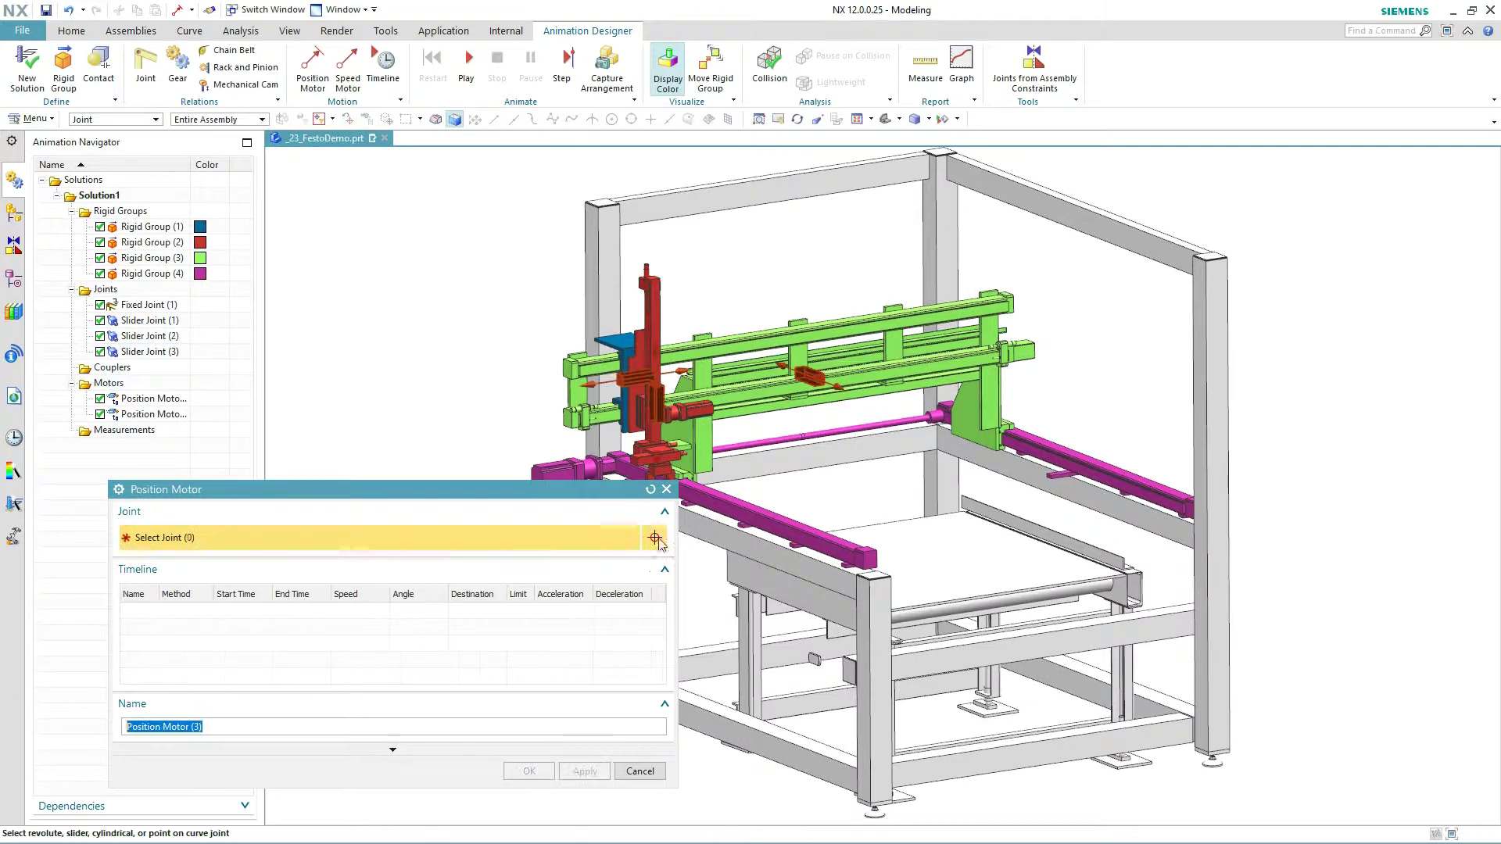
- Add a position motor to Slider Joint (3), the red vertical Z-axis, with a travel distance of 350
click(656, 411)
click(446, 610)
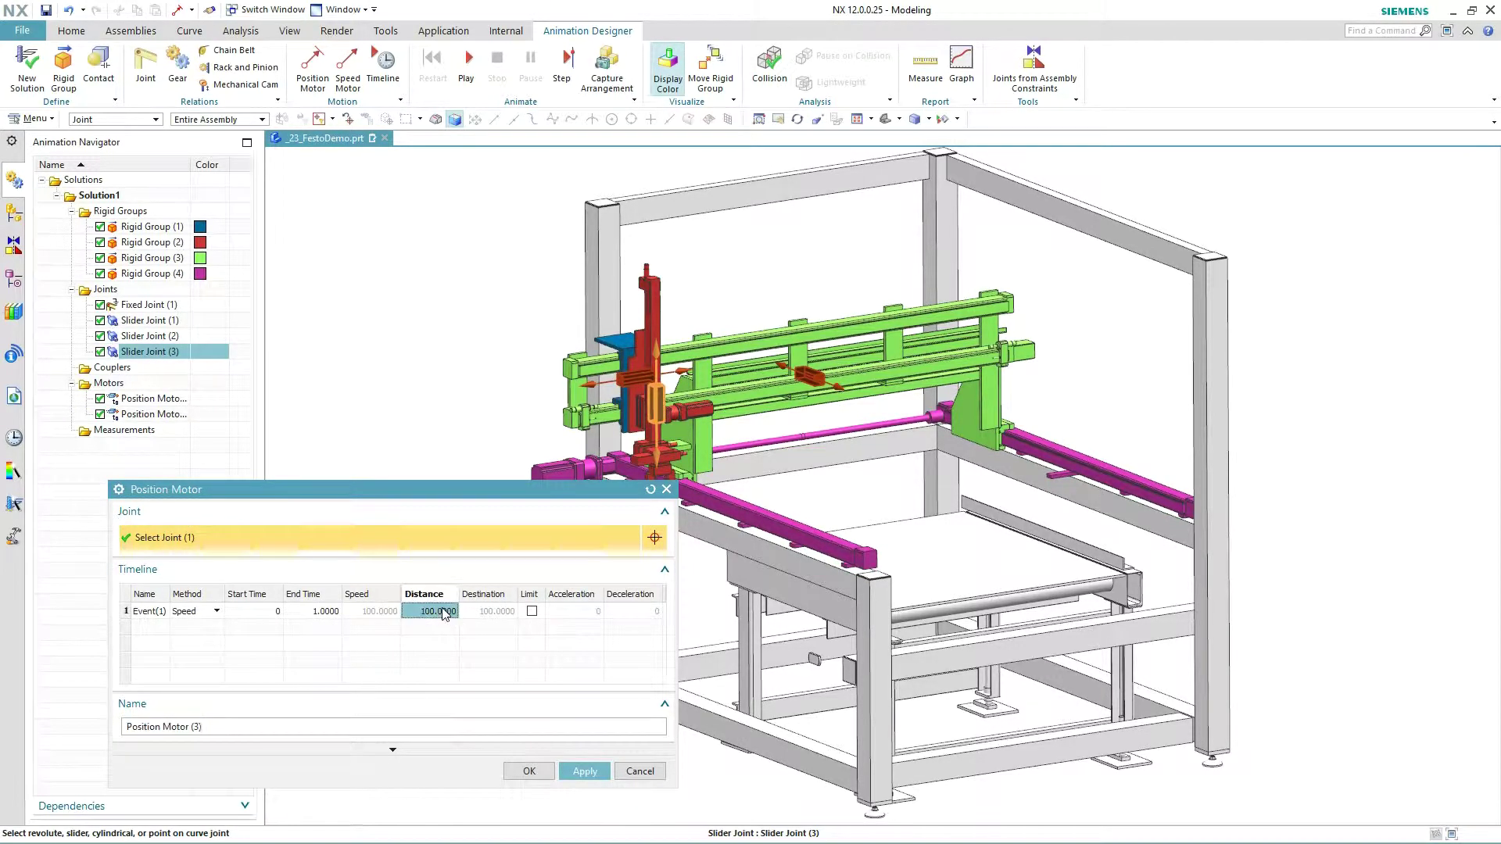
key(Tab)
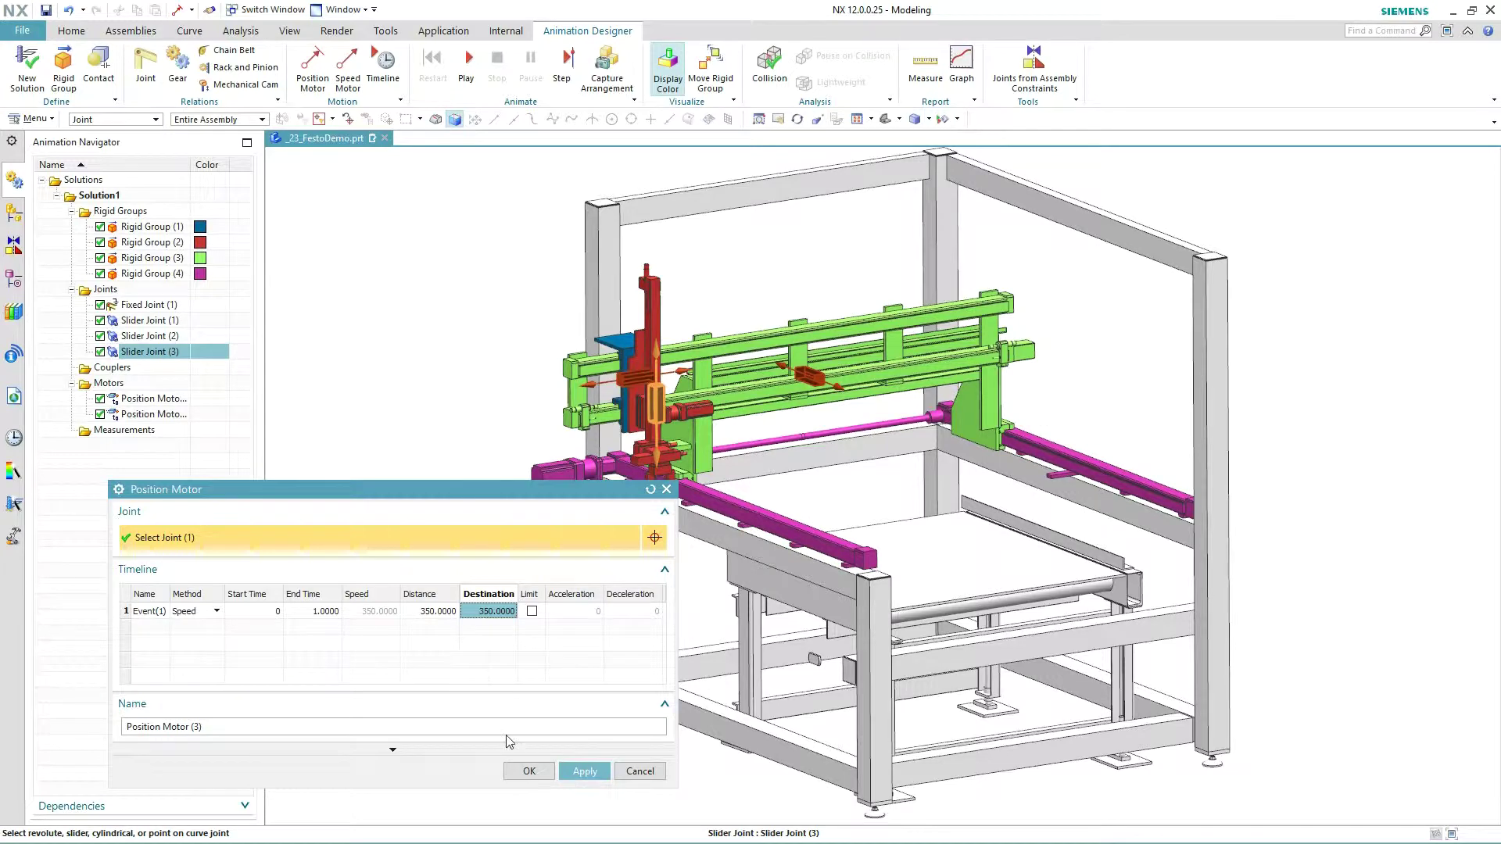
click(535, 771)
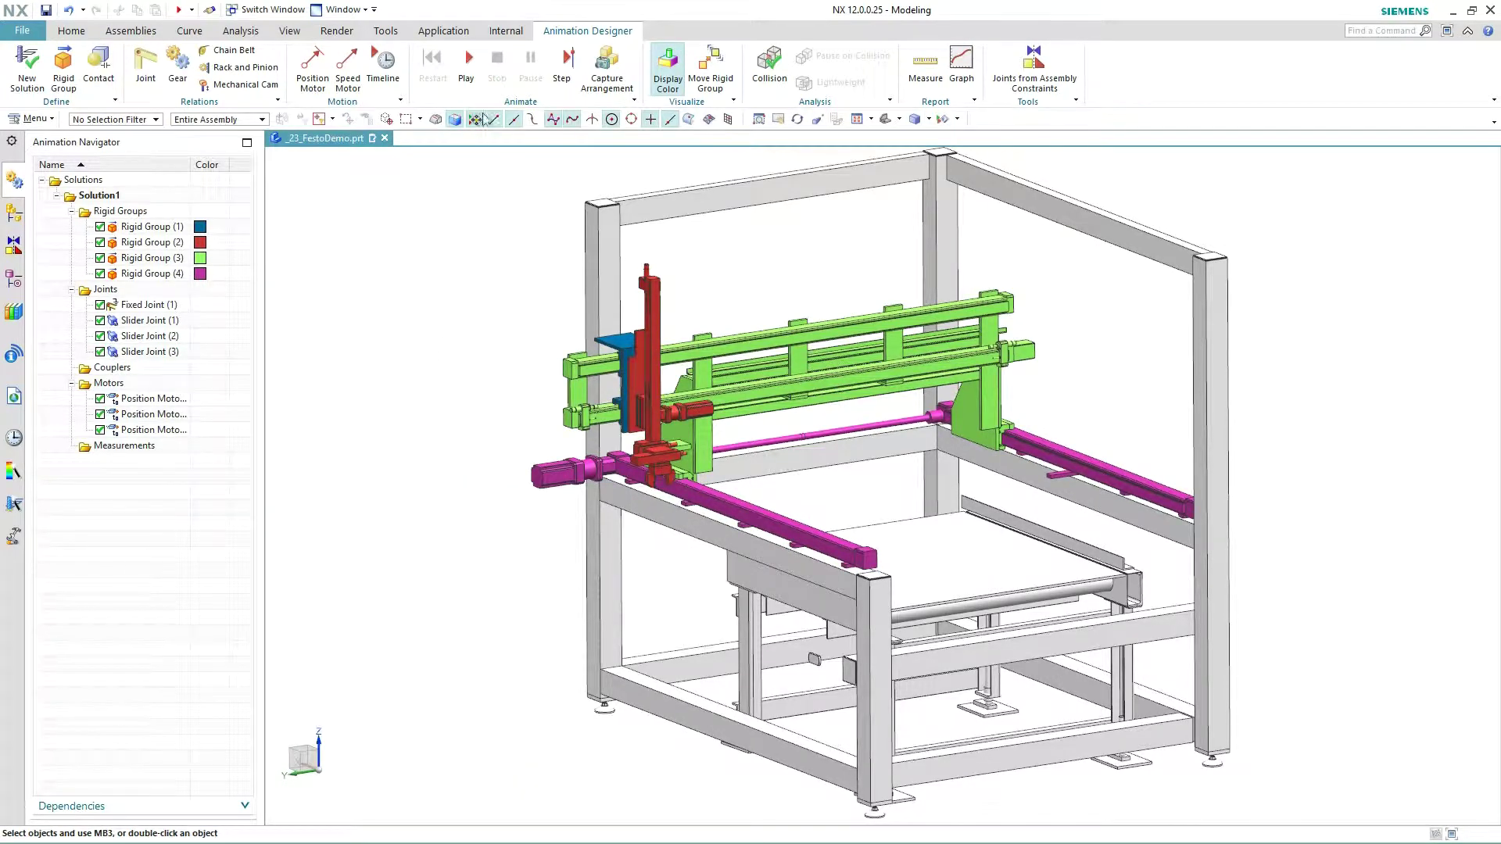
- Play the animation of the three position motors and open their timeline
click(467, 66)
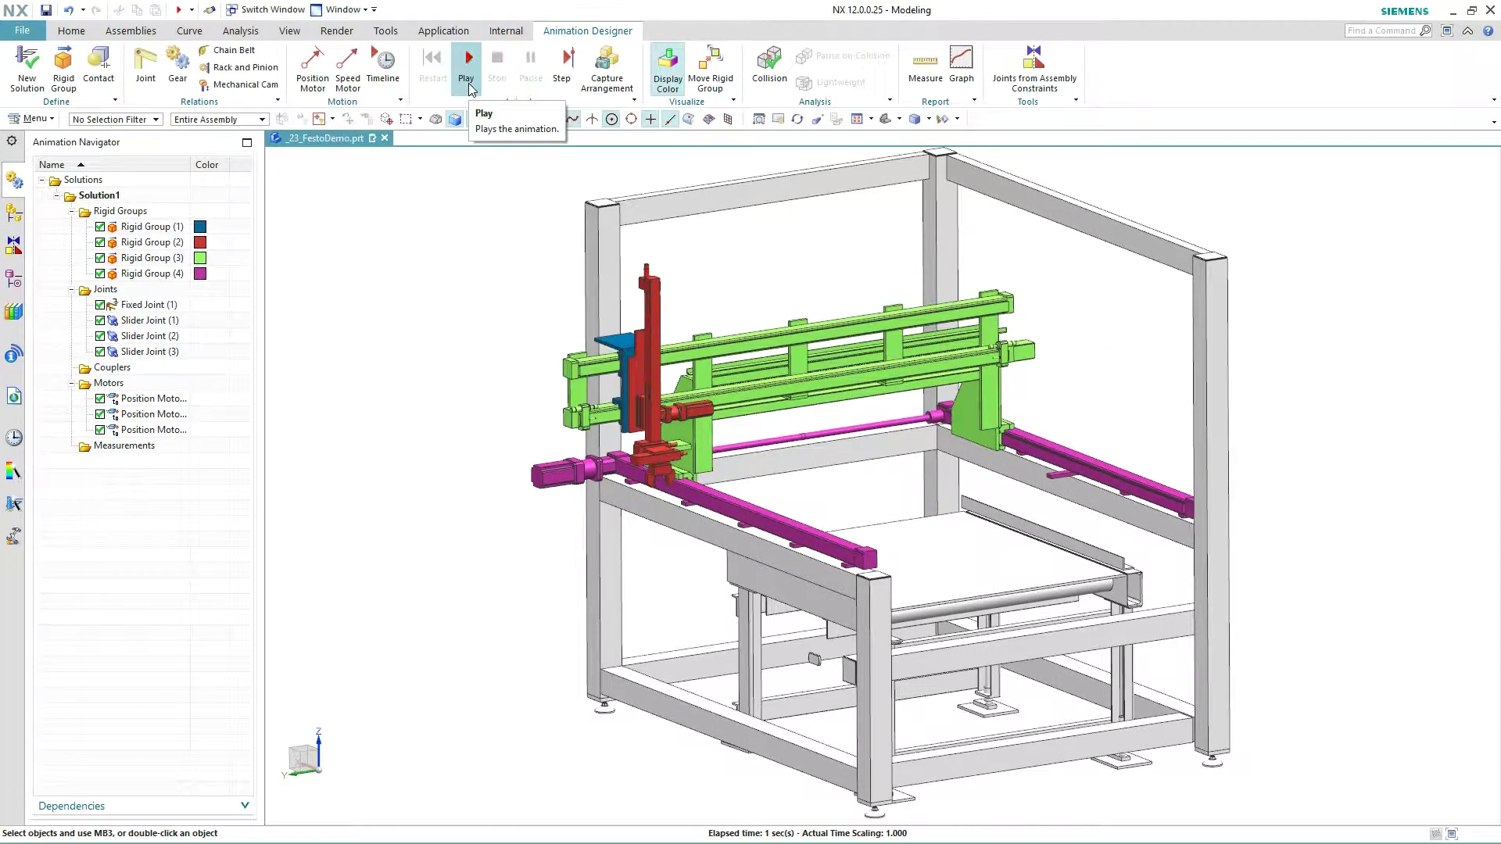
click(468, 84)
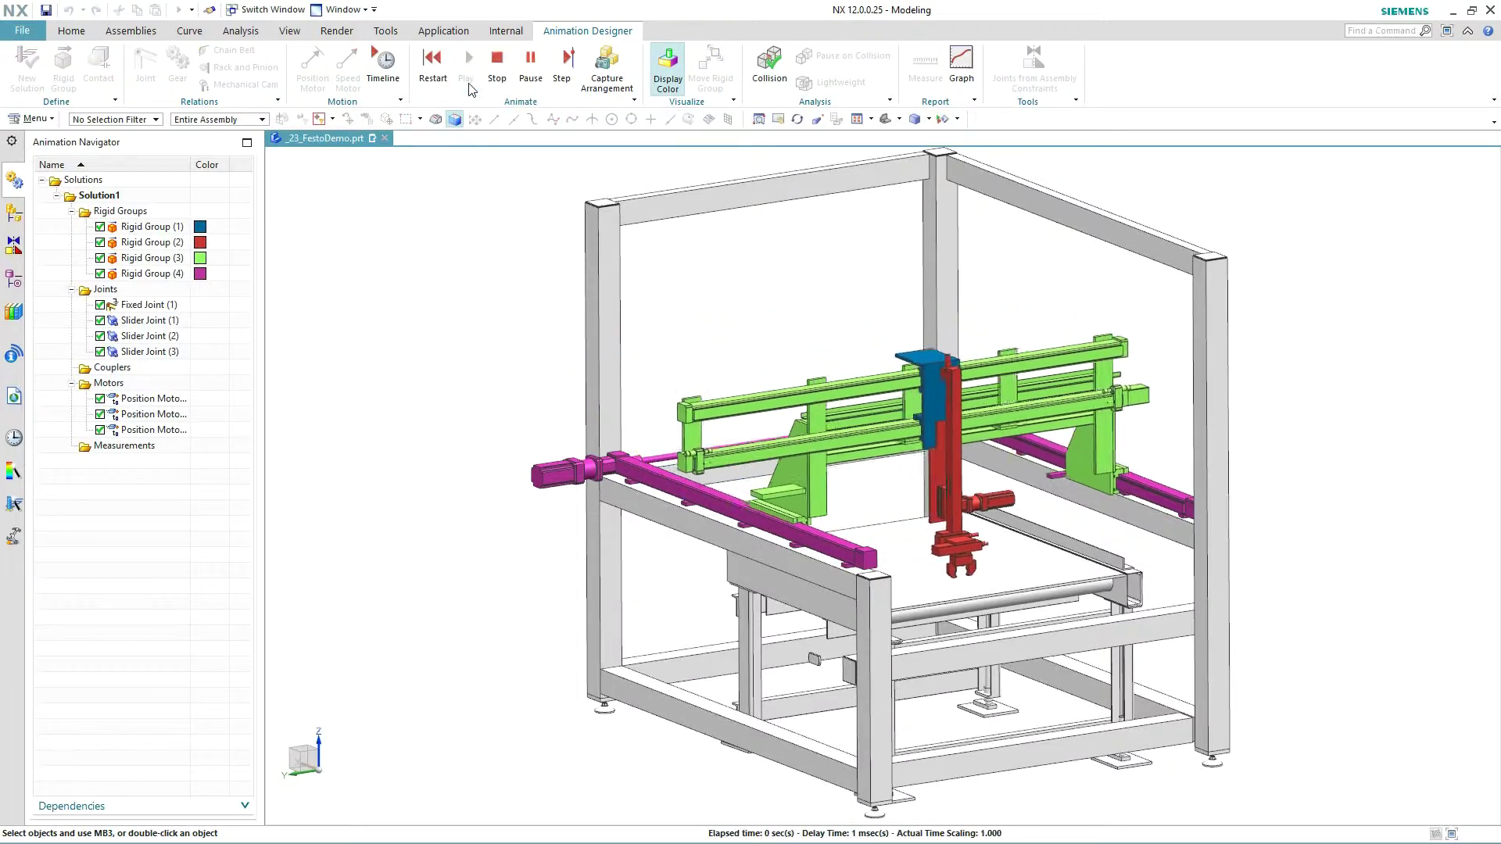
click(383, 66)
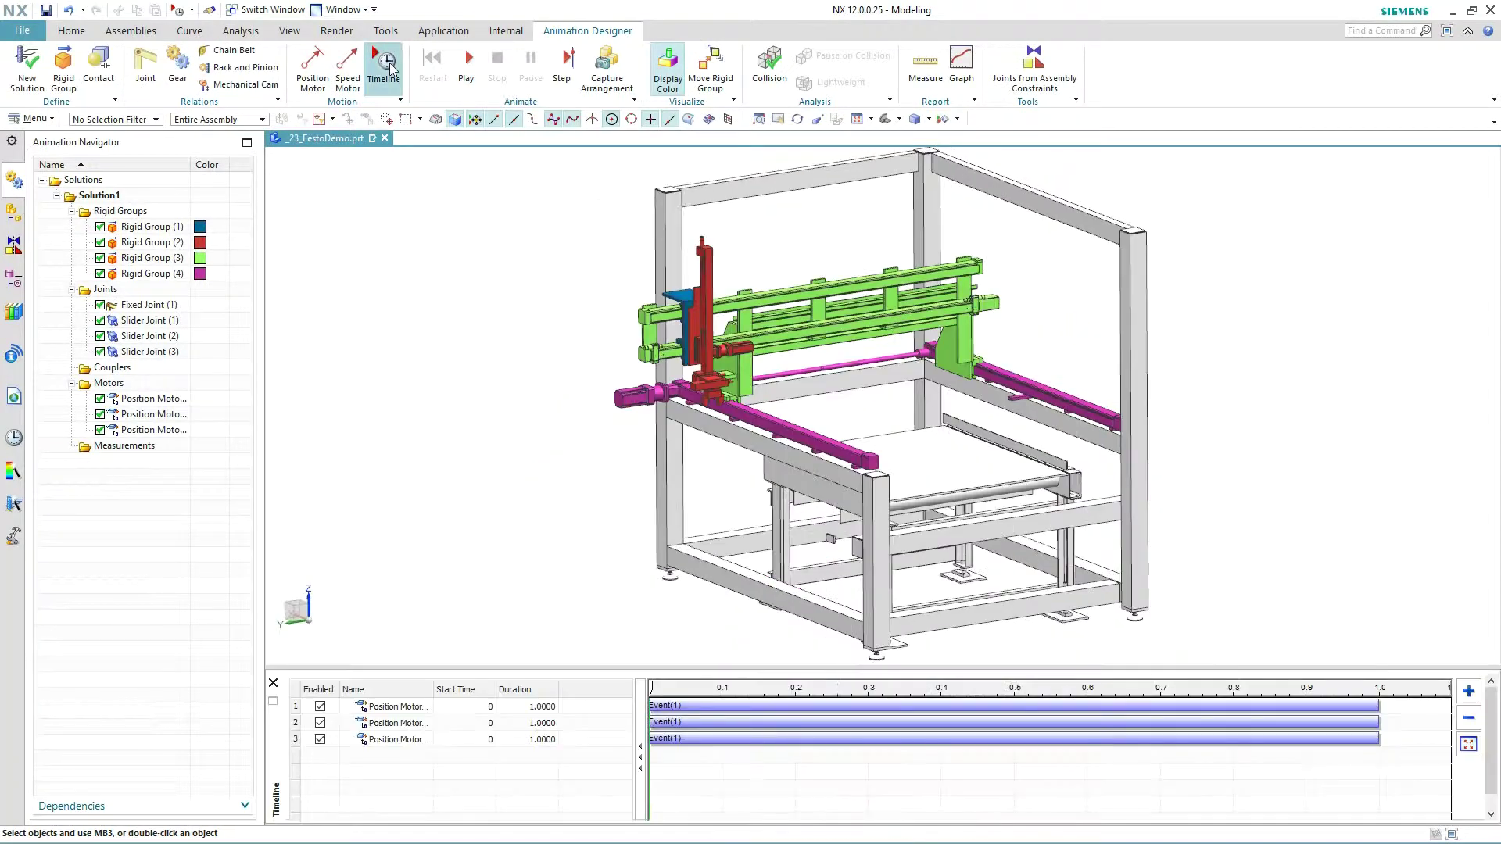
mouse_move(649, 685)
mouse_down()
mouse_move(801, 713)
mouse_move(1306, 730)
mouse_move(688, 723)
mouse_move(1243, 735)
mouse_move(895, 729)
mouse_move(654, 703)
mouse_up()
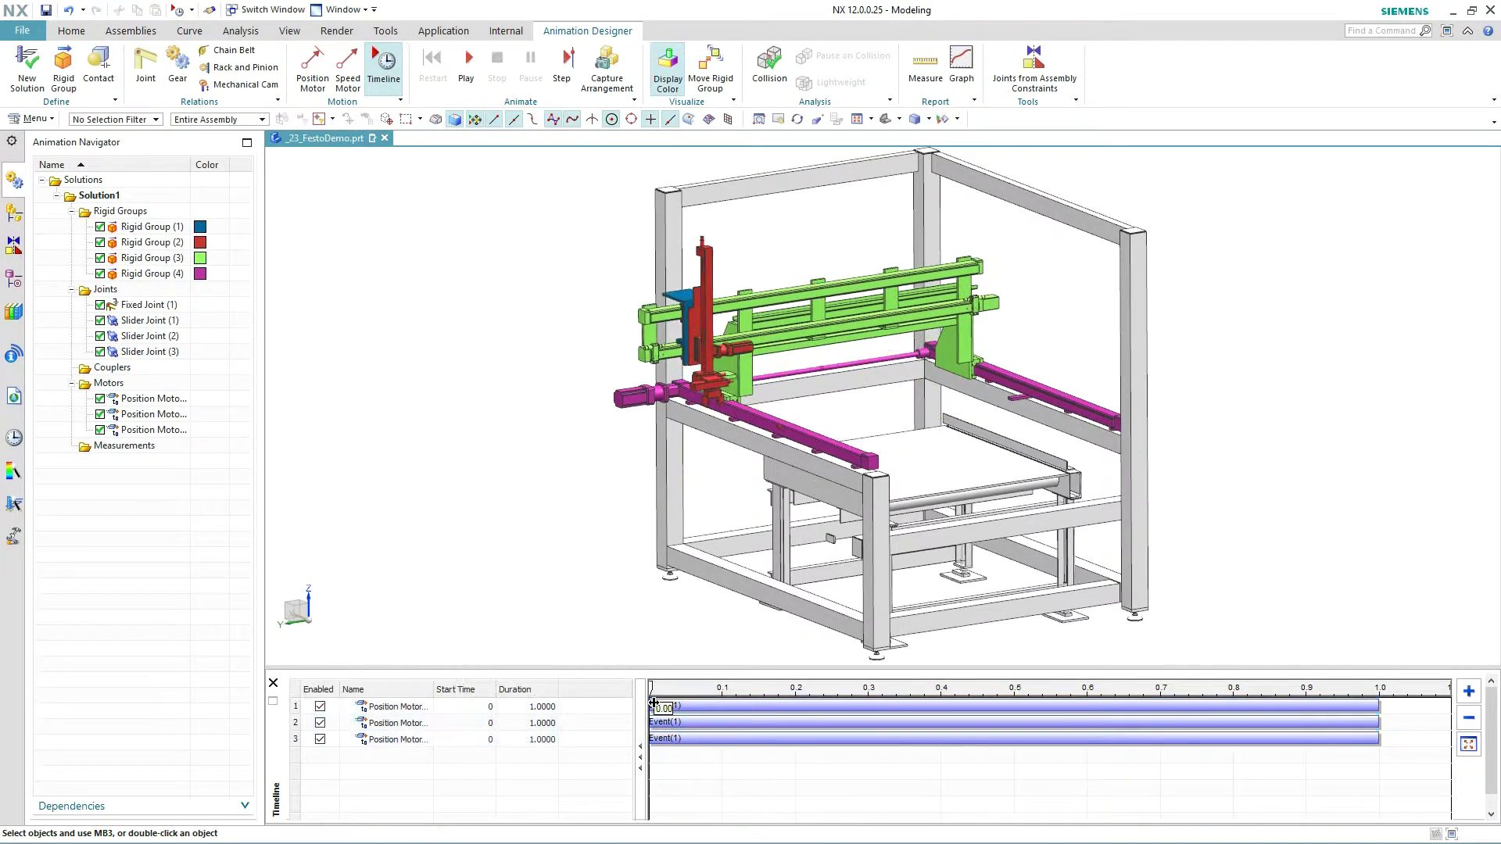
- Add a return event directly after the first event of each of the three position motors
click(1152, 706)
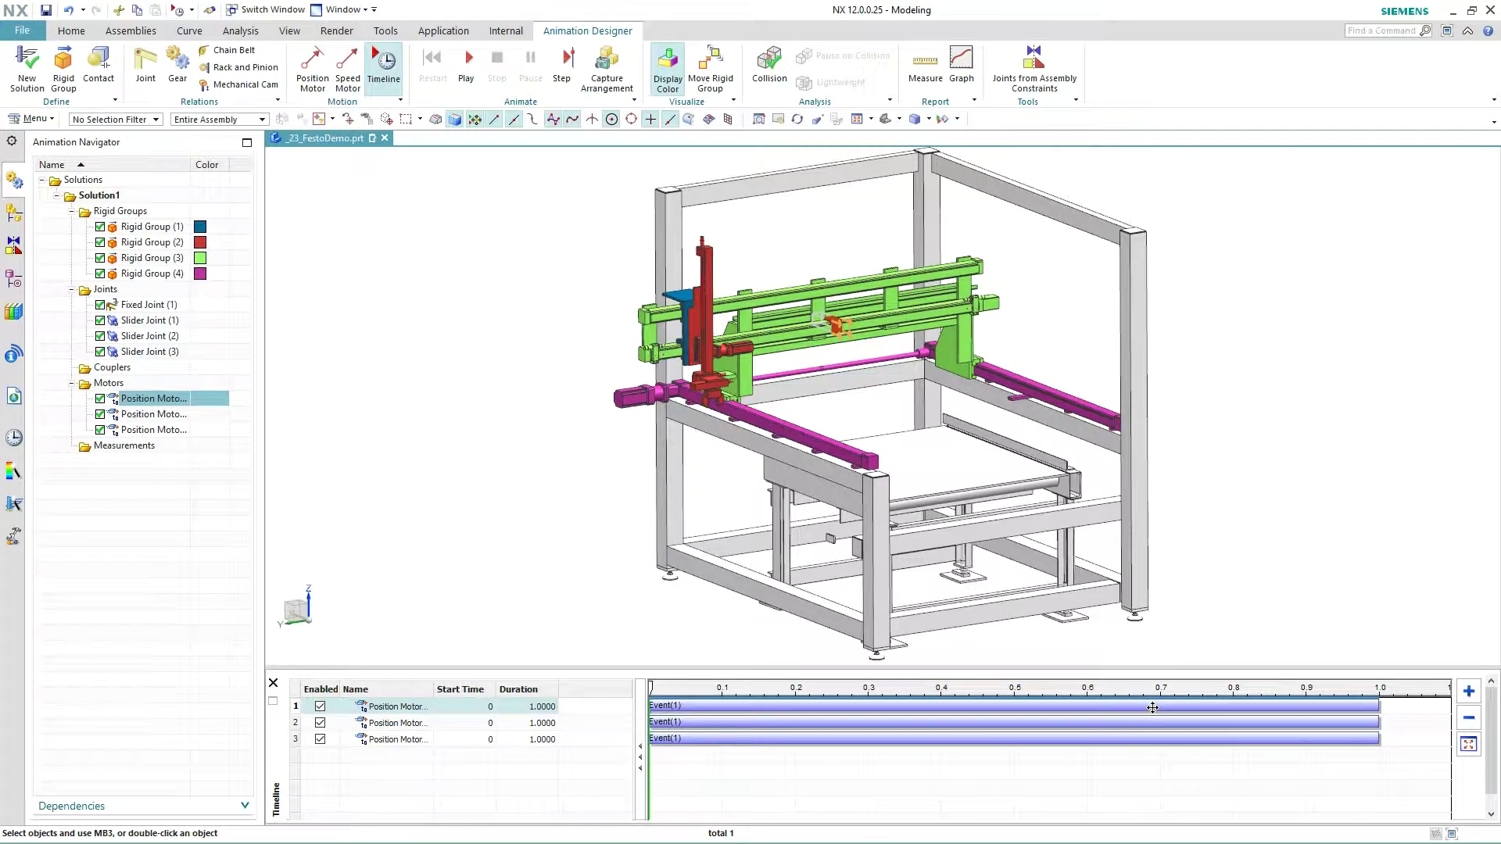
right_click(1152, 707)
click(1189, 670)
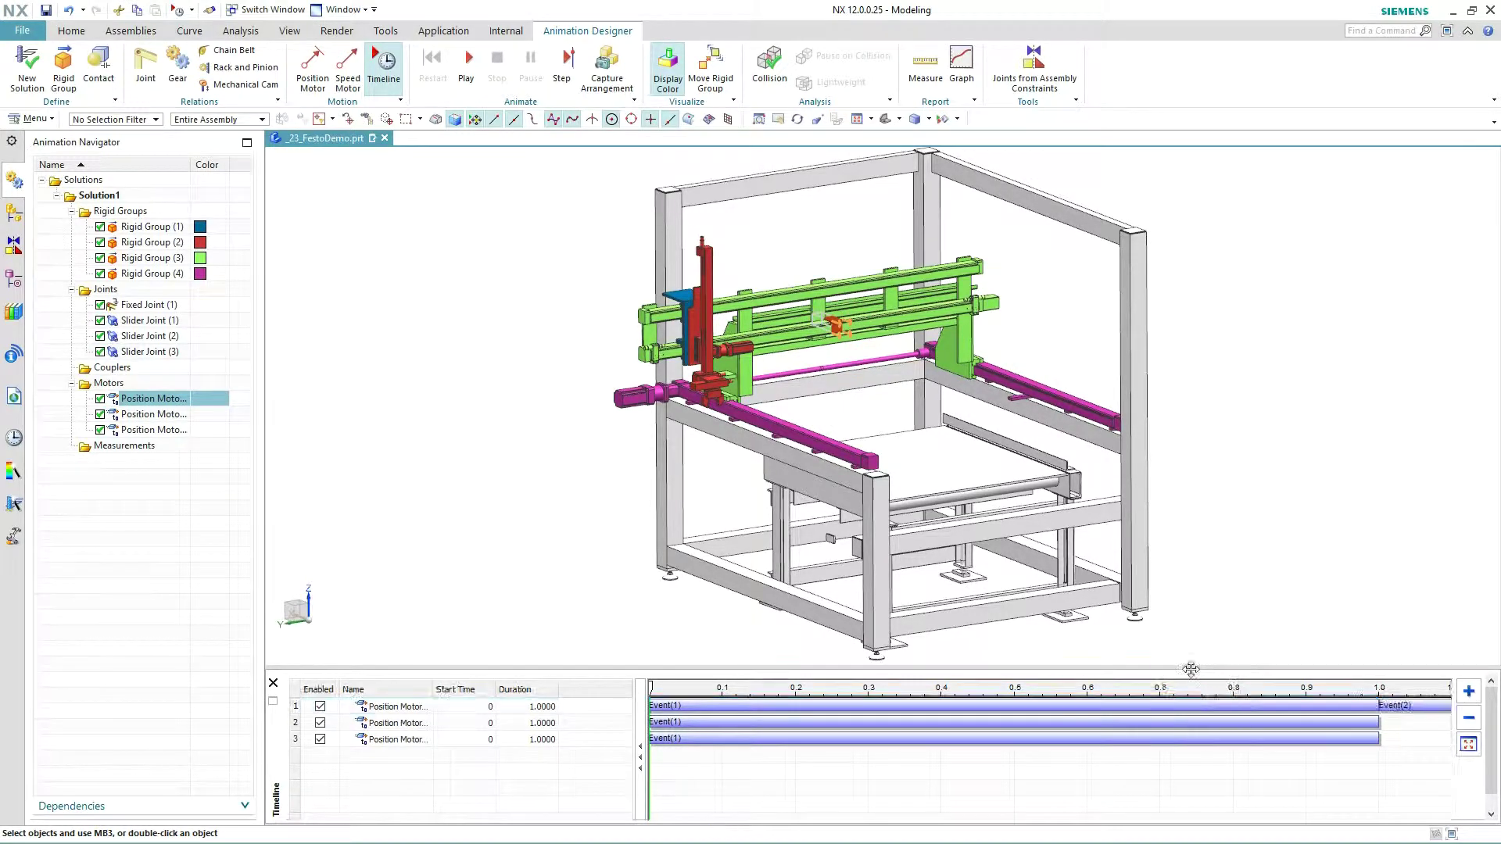
click(1175, 717)
right_click(1175, 717)
click(1192, 680)
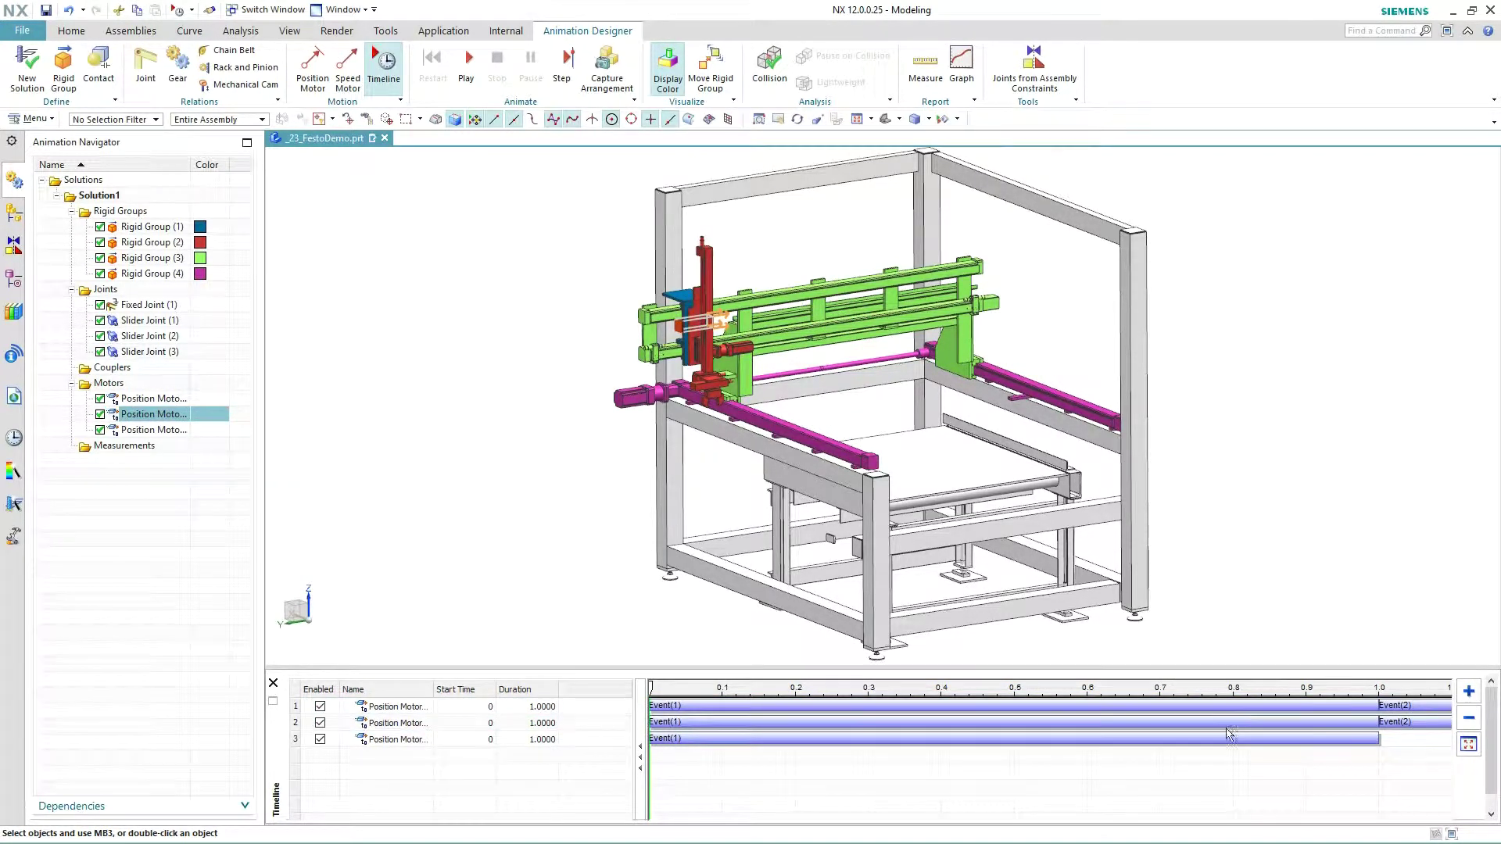
click(1228, 735)
right_click(1229, 735)
click(1272, 702)
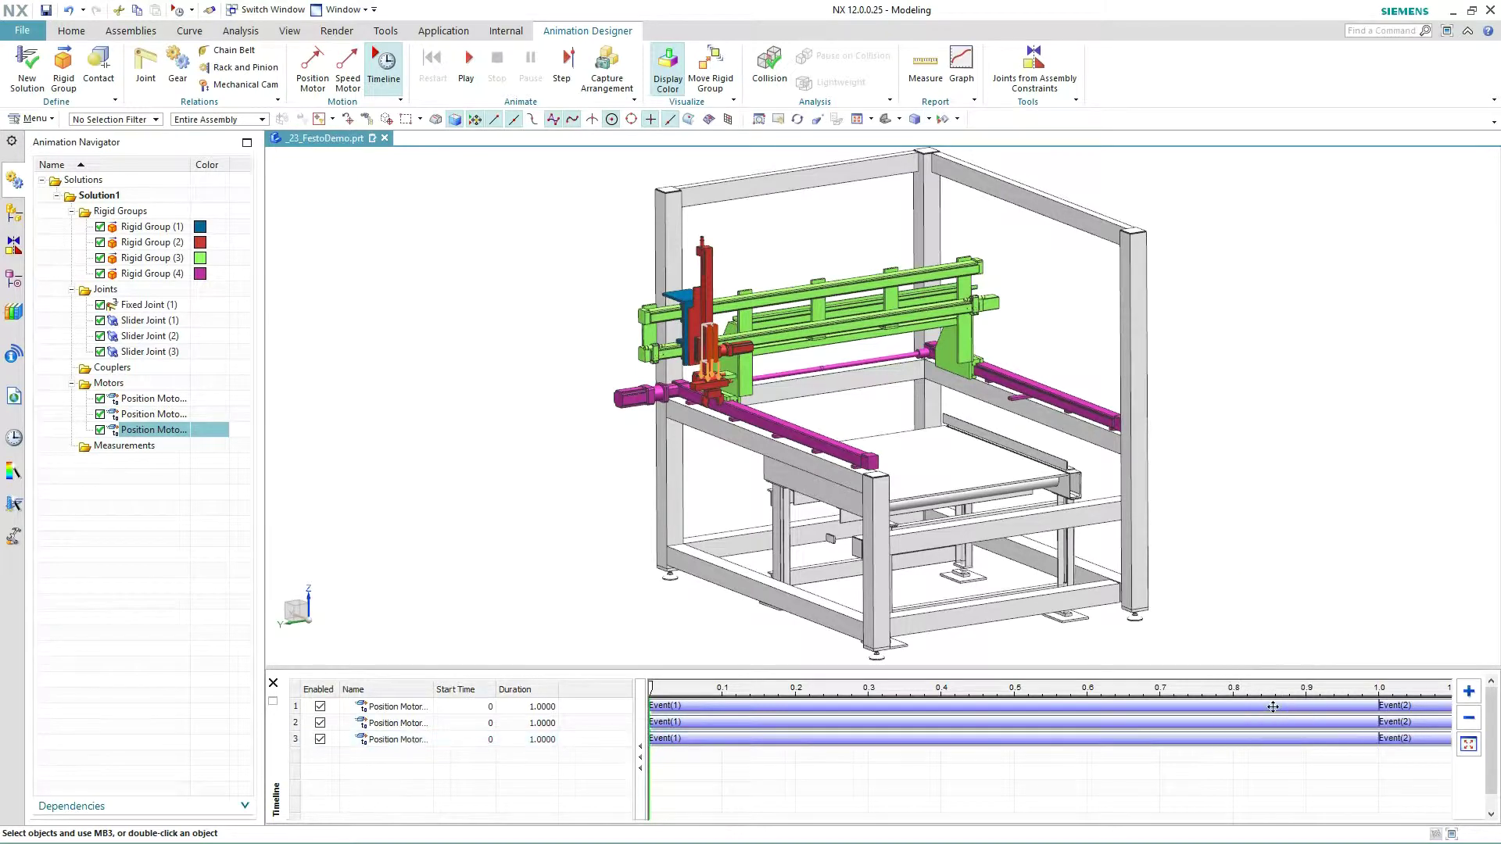
- Move the second events of the first, second and third motors to start at 5 s, 4 s and 3 s, and fit the timeline
click(1468, 718)
click(1468, 717)
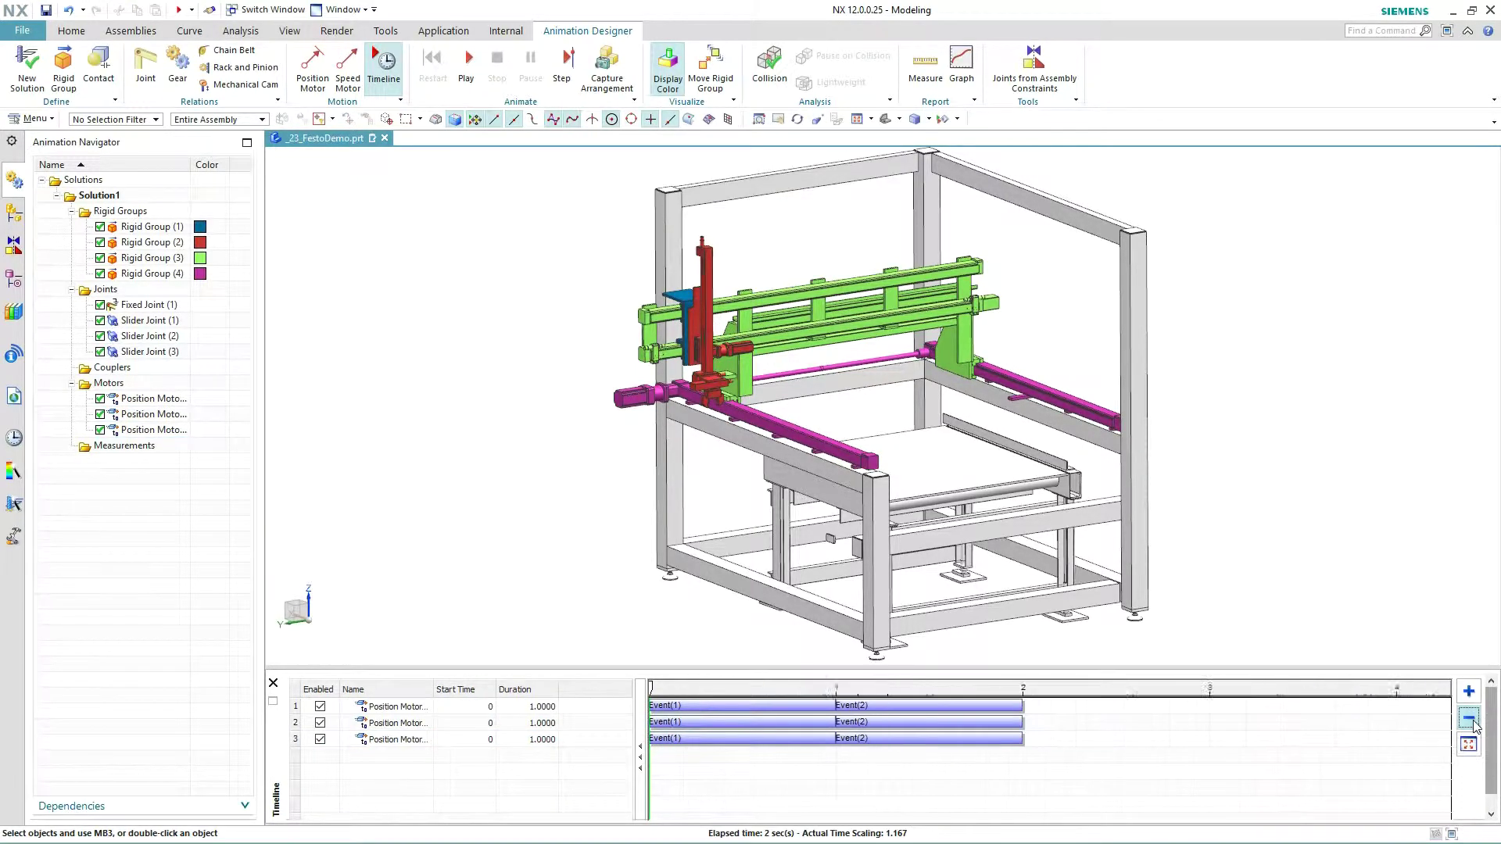
click(1468, 718)
drag(866, 706, 1344, 716)
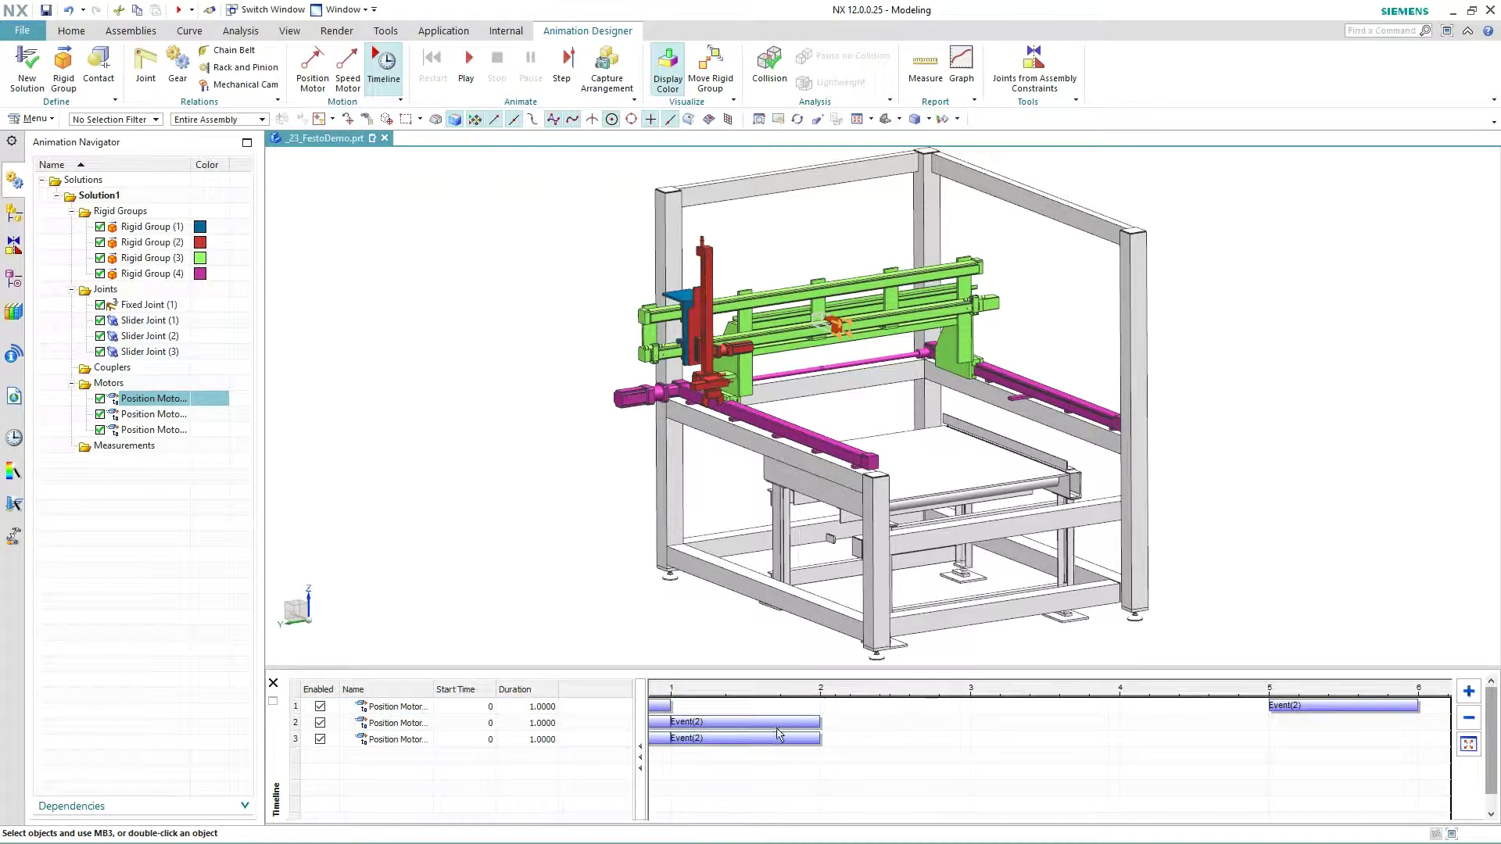
drag(745, 722, 1195, 744)
drag(776, 737, 960, 738)
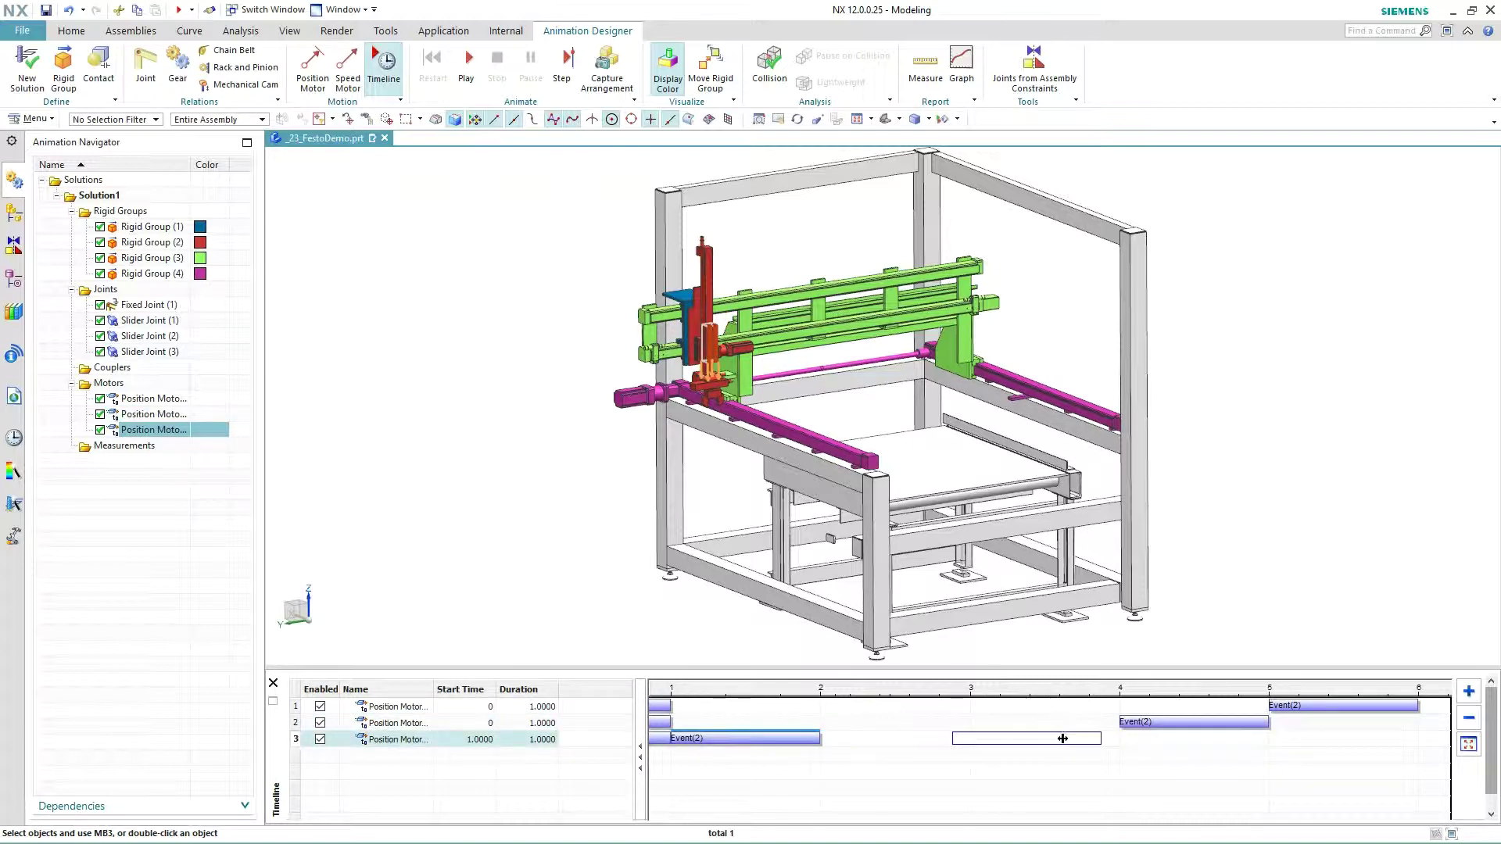
drag(1076, 738, 1076, 738)
click(1471, 745)
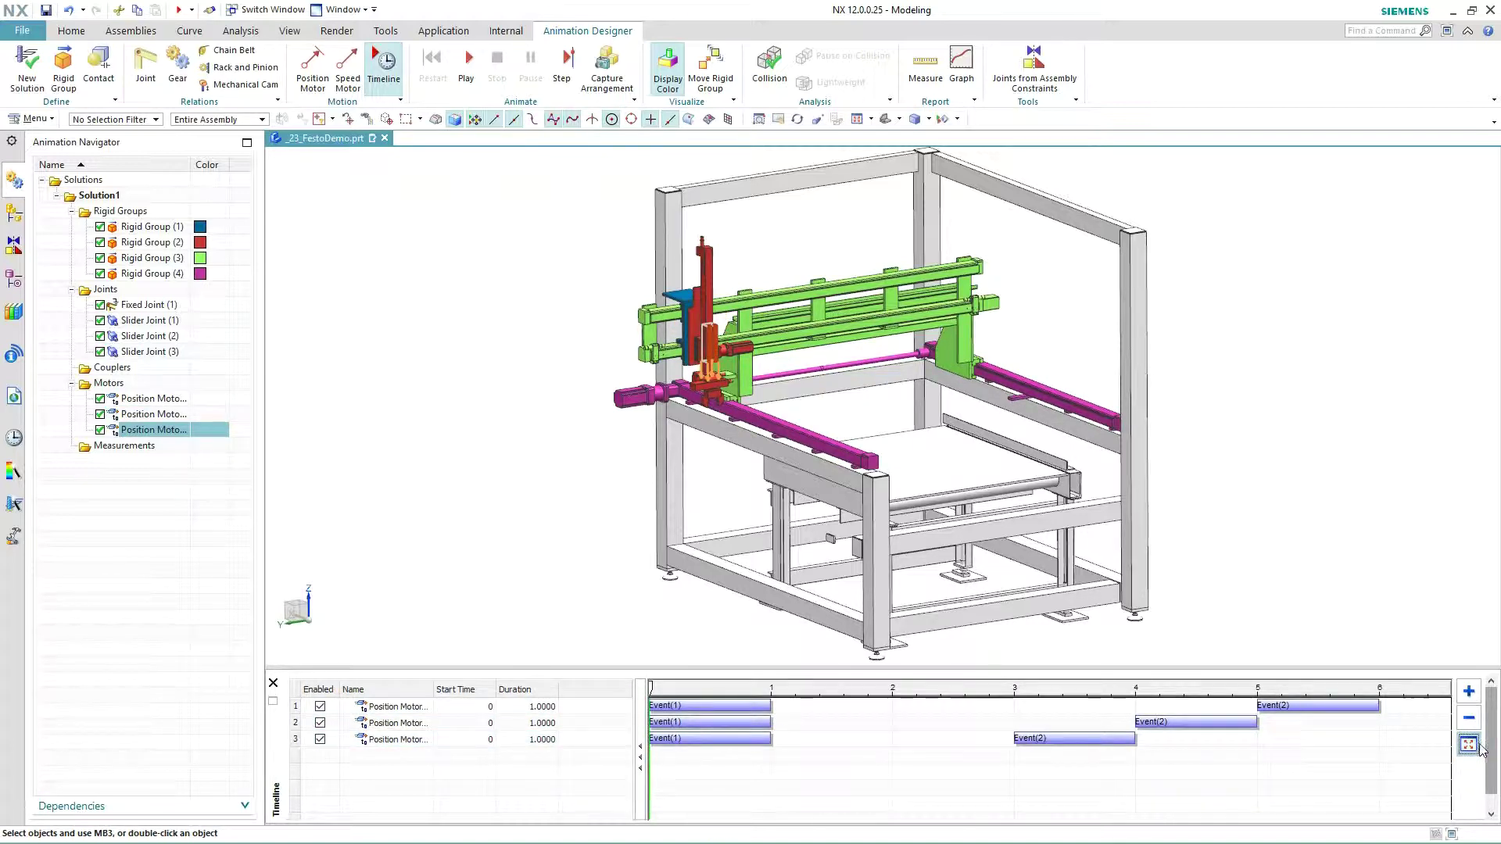
- Move the first events of the second and third motors to start at 1 s and 2 s, and play the sequence
click(695, 723)
drag(815, 726, 892, 742)
drag(987, 755, 993, 754)
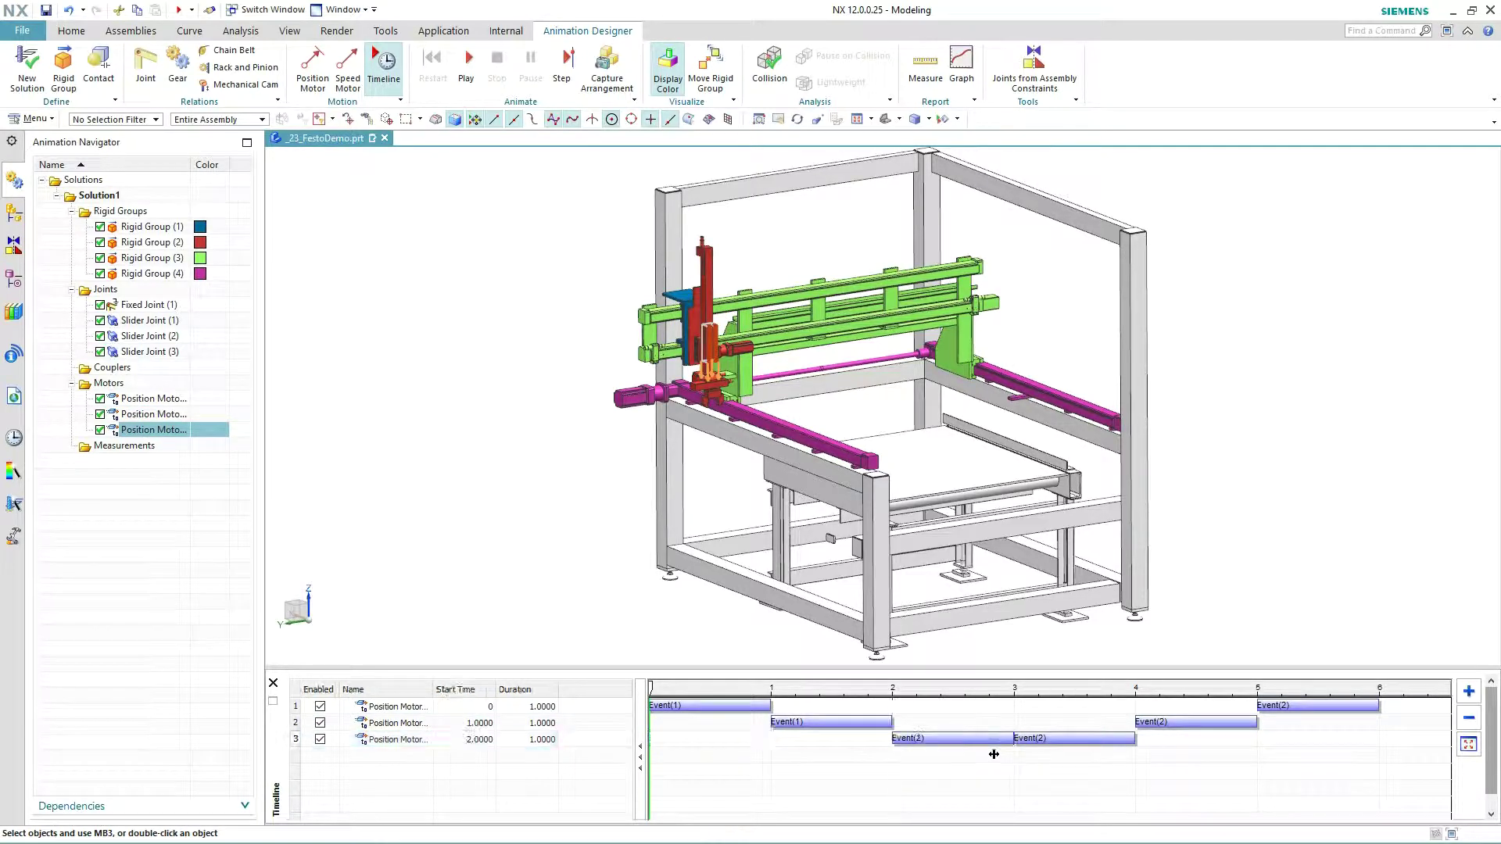
click(464, 78)
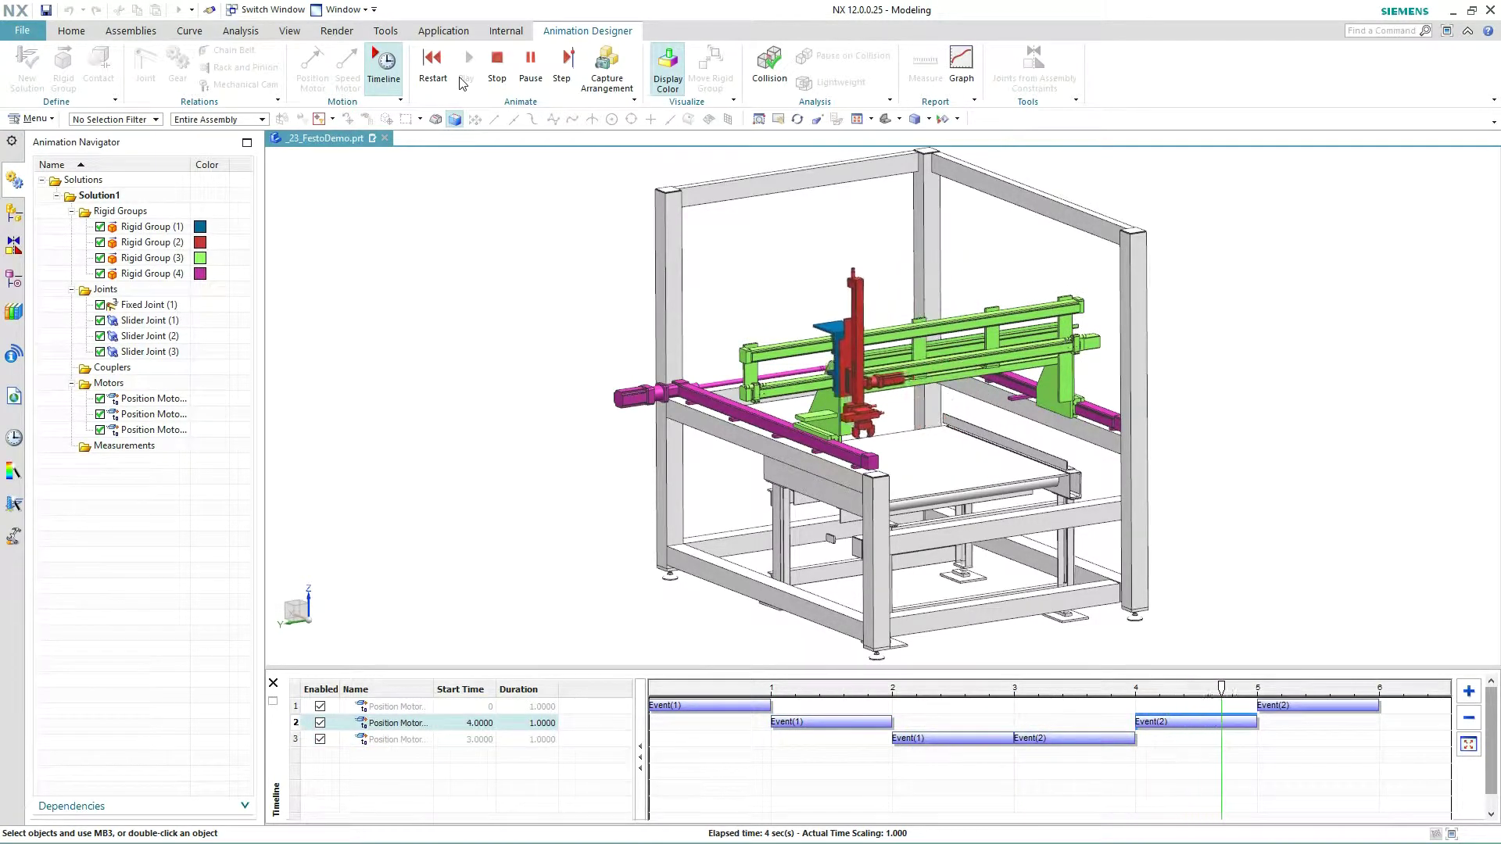
click(435, 87)
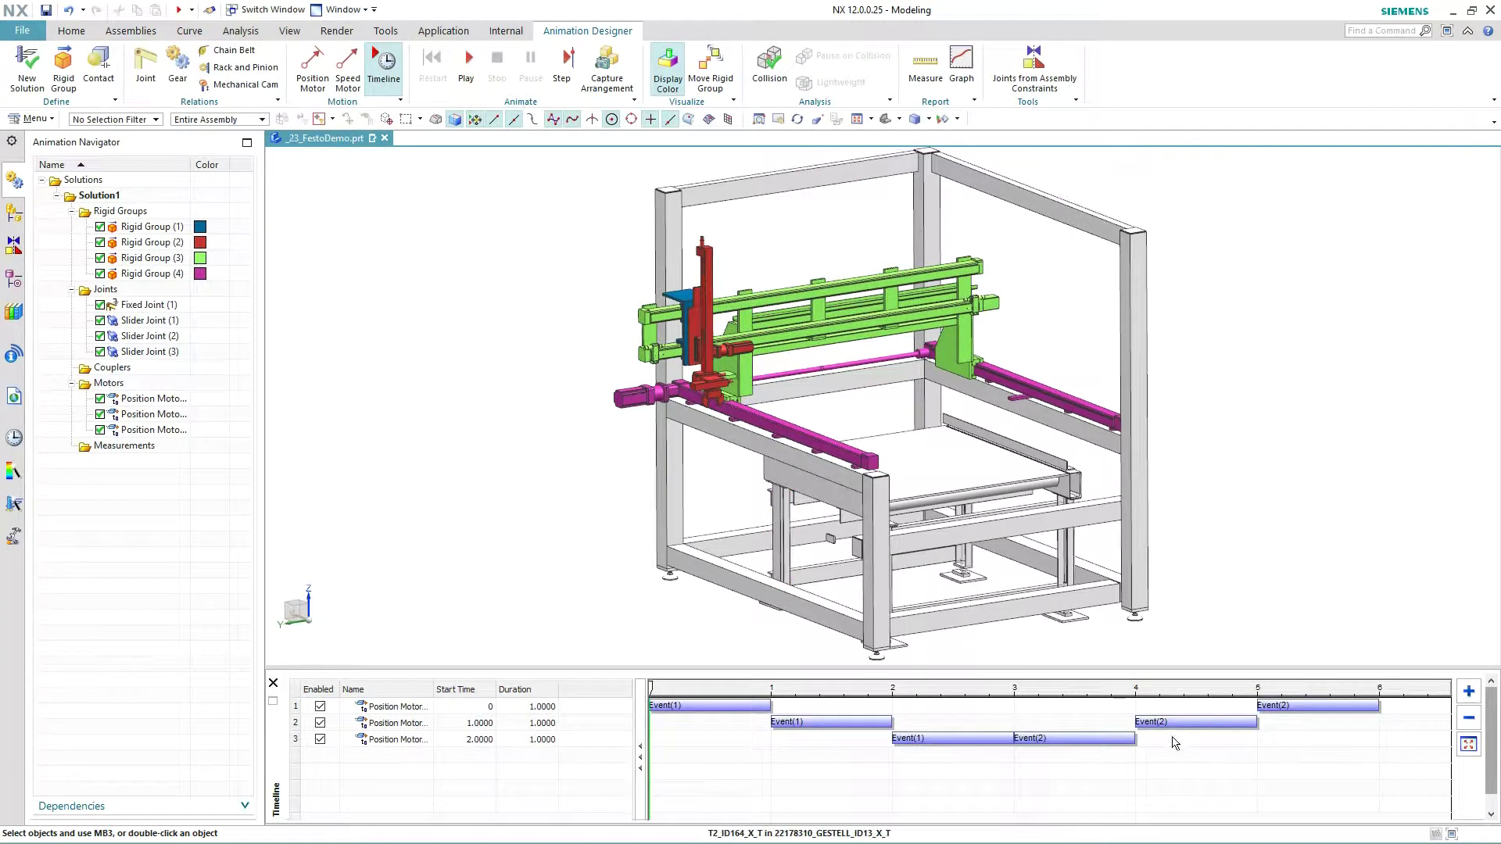
- Extend both events of the first motor to 2 s long, with the second event starting at 4 s
drag(1260, 705, 1135, 705)
drag(768, 701, 890, 711)
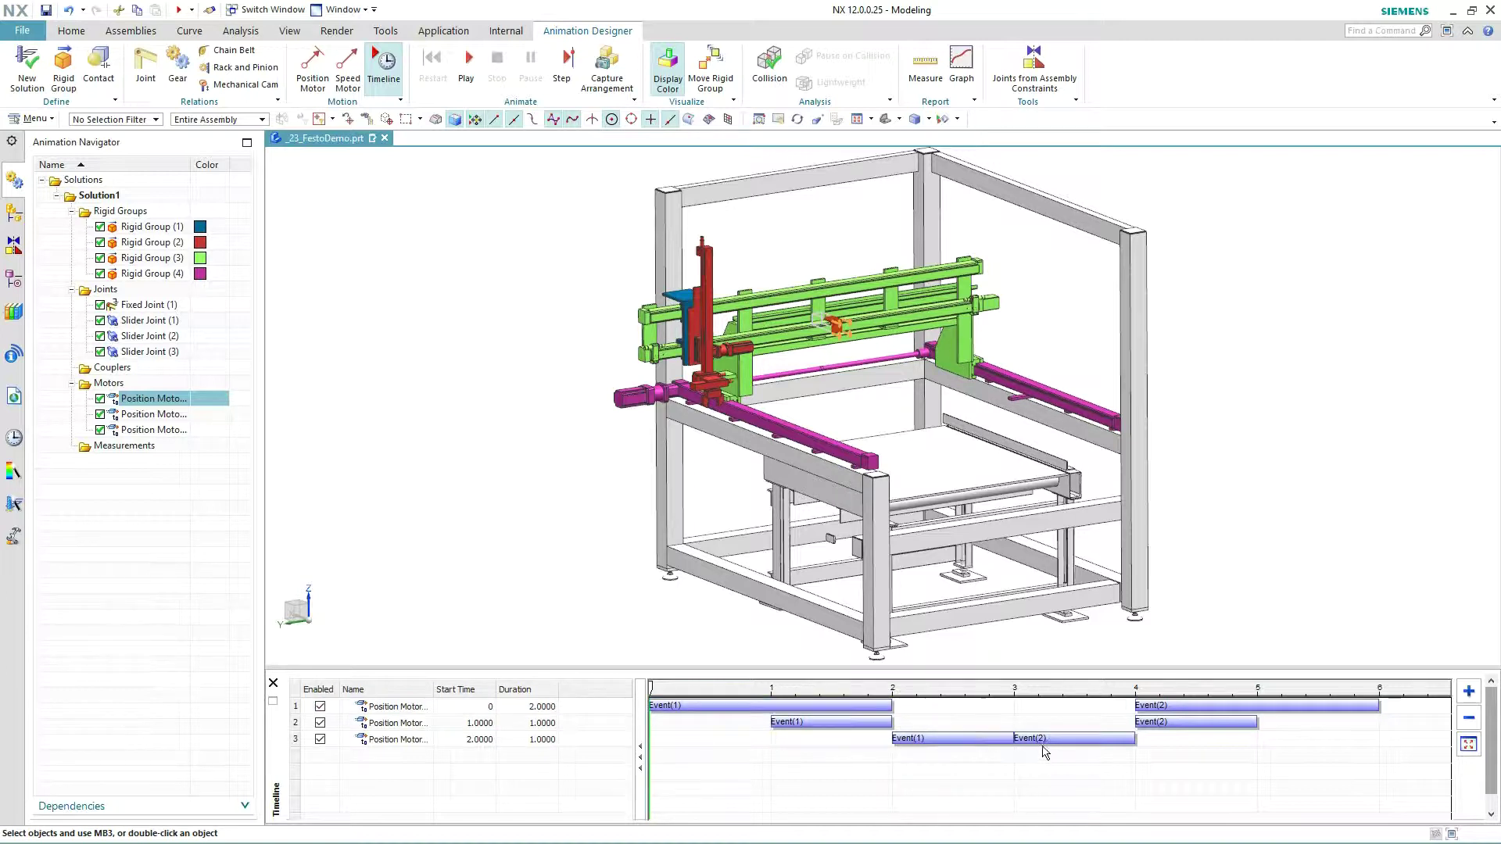
- Make the third motor's events start at 1.6 s for 1.25 s and at 3.7 s, and the second motor's first event last 1.35 s
drag(1050, 738, 1135, 738)
drag(1002, 741, 1046, 740)
mouse_move(930, 743)
mouse_down()
mouse_move(889, 739)
mouse_move(935, 722)
mouse_up()
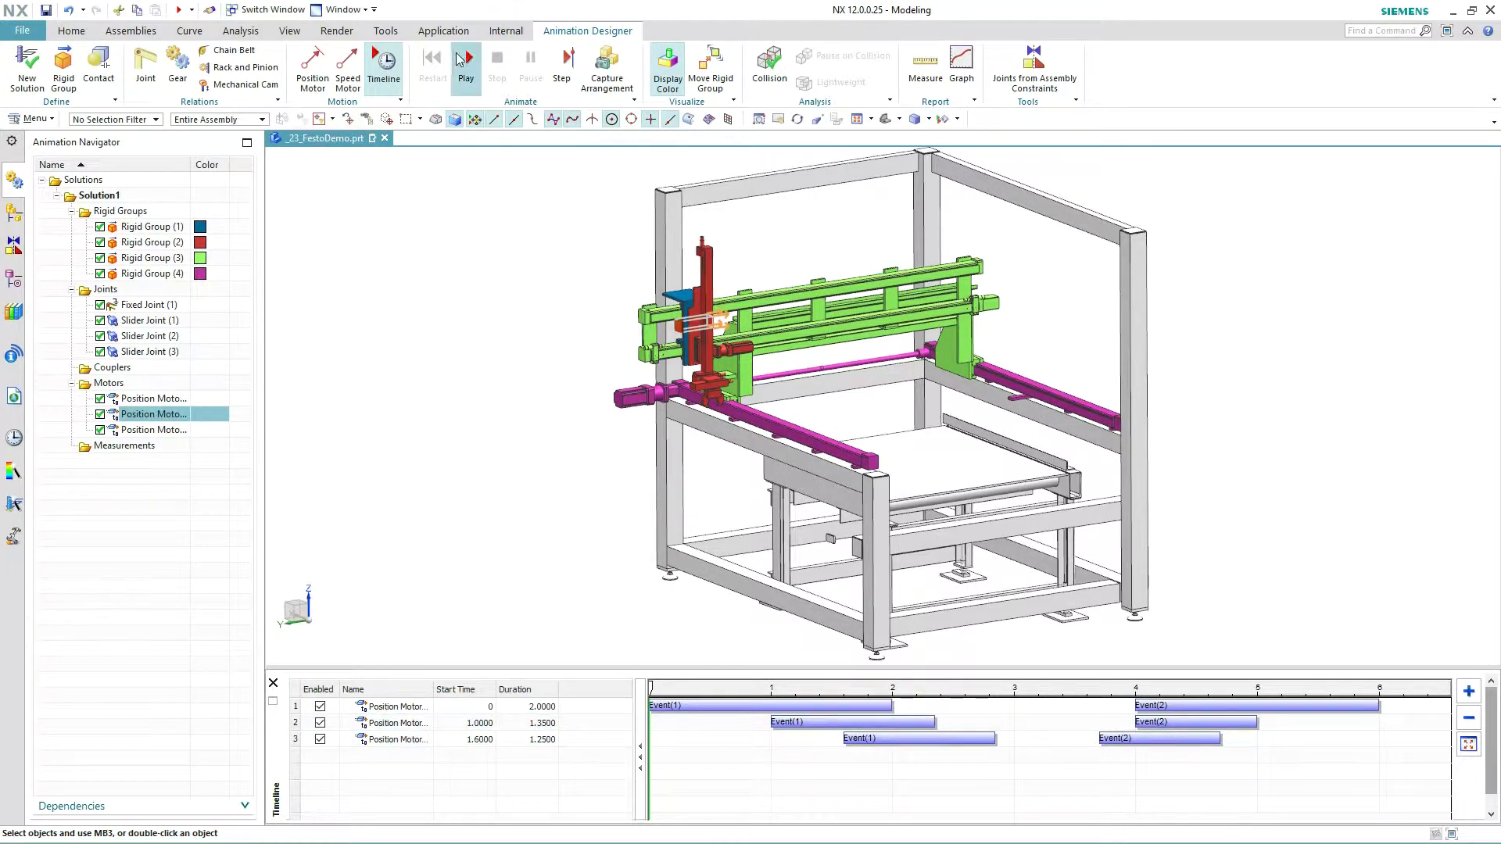
- Play the overlapped animation and scrub the timeline to about 3.1 s to check the gantry's position
click(464, 59)
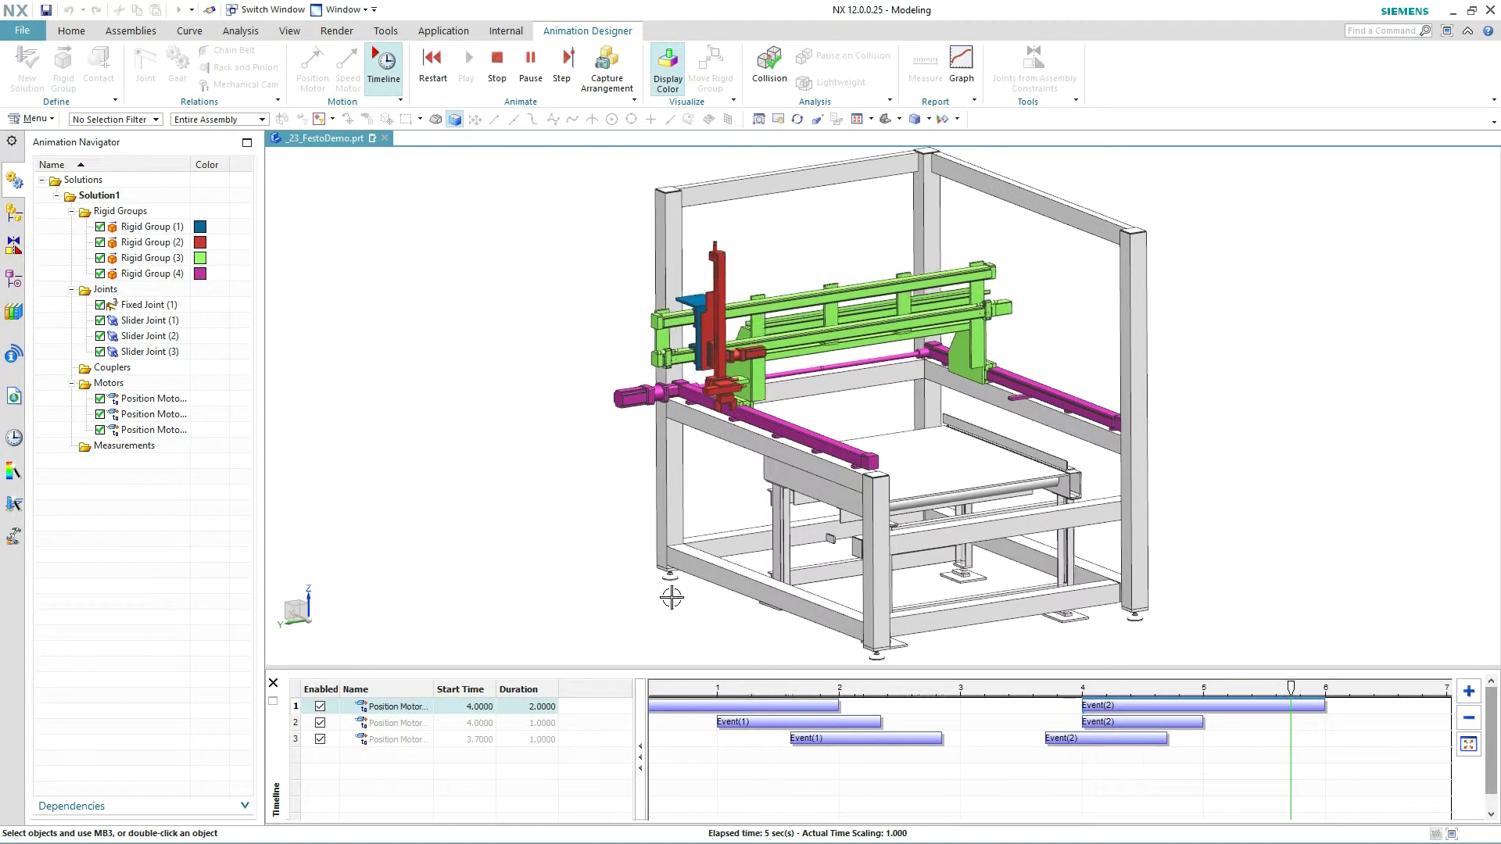
drag(650, 687, 1030, 716)
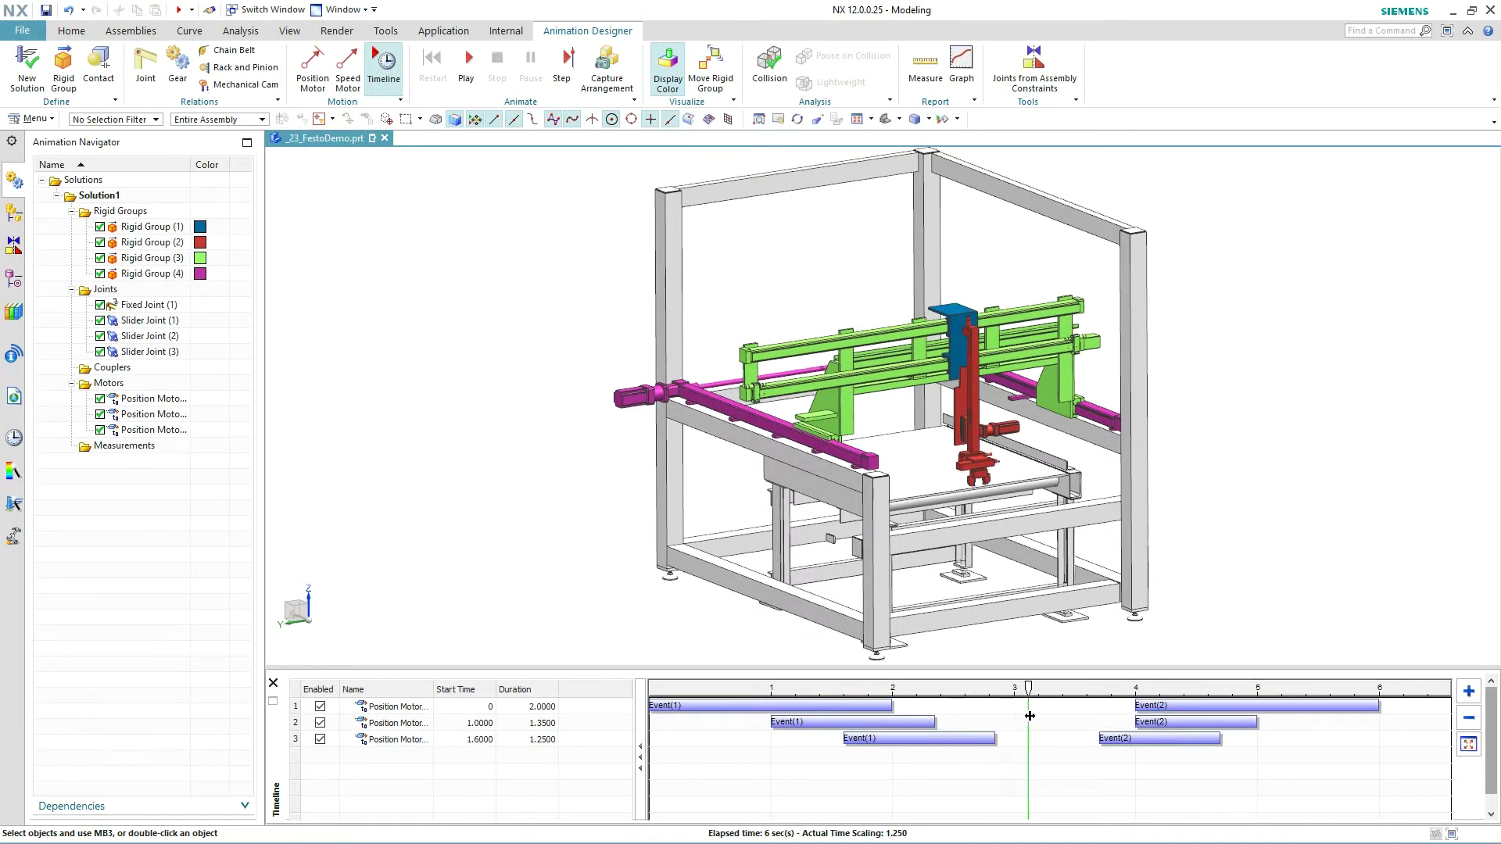